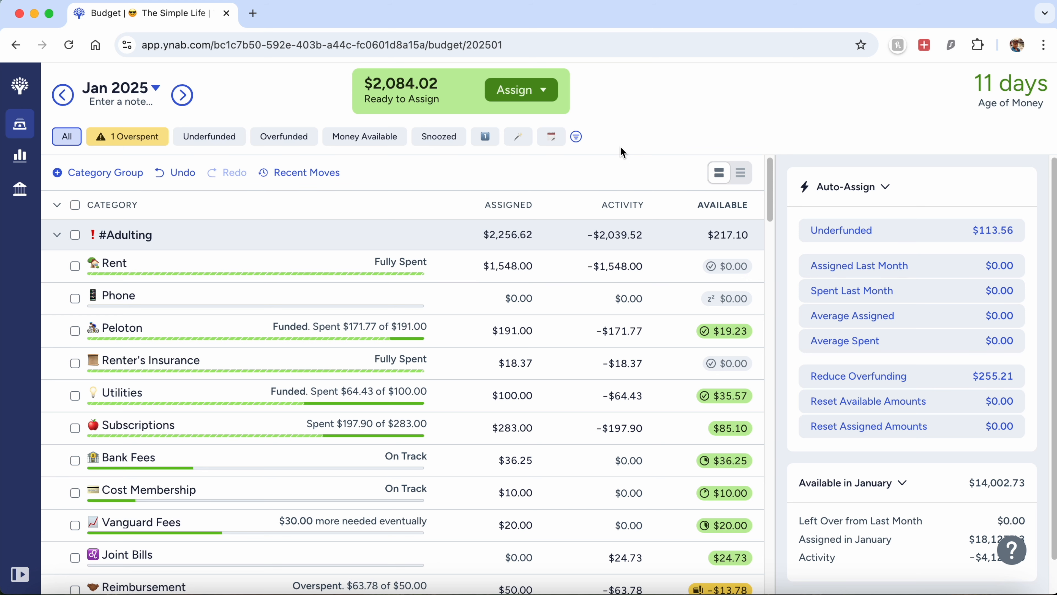
Step: Filter the January budget to underfunded categories and add $13.78 to the amount assigned to Reimbursement
{"action": "left_click", "coordinate": [236, 143]}
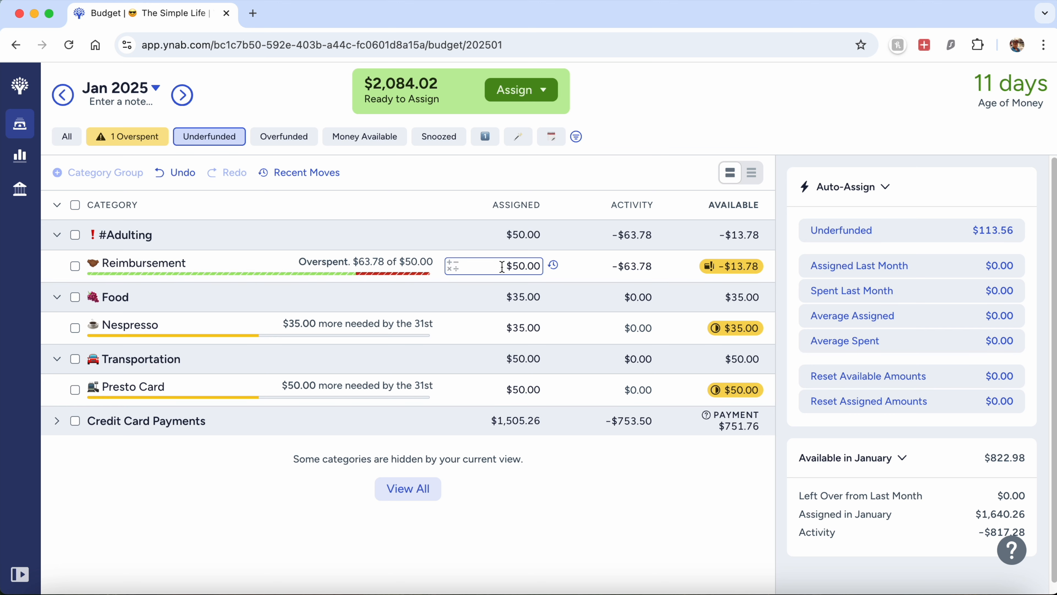
{"action": "left_click", "coordinate": [505, 266]}
{"action": "key", "text": "Right"}
{"action": "type", "text": "+13.78"}
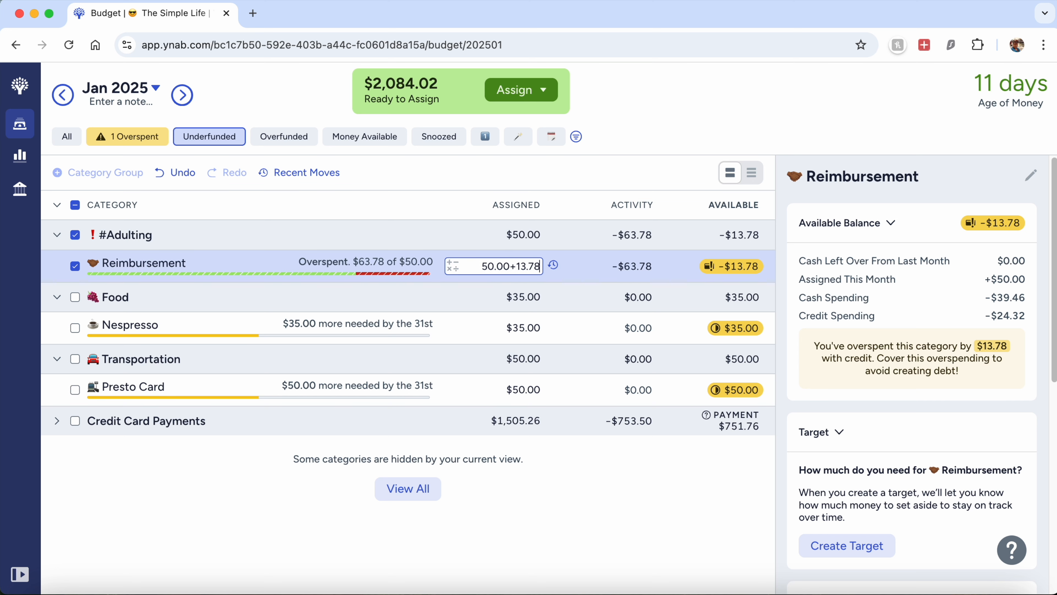
{"action": "key", "text": "Return"}
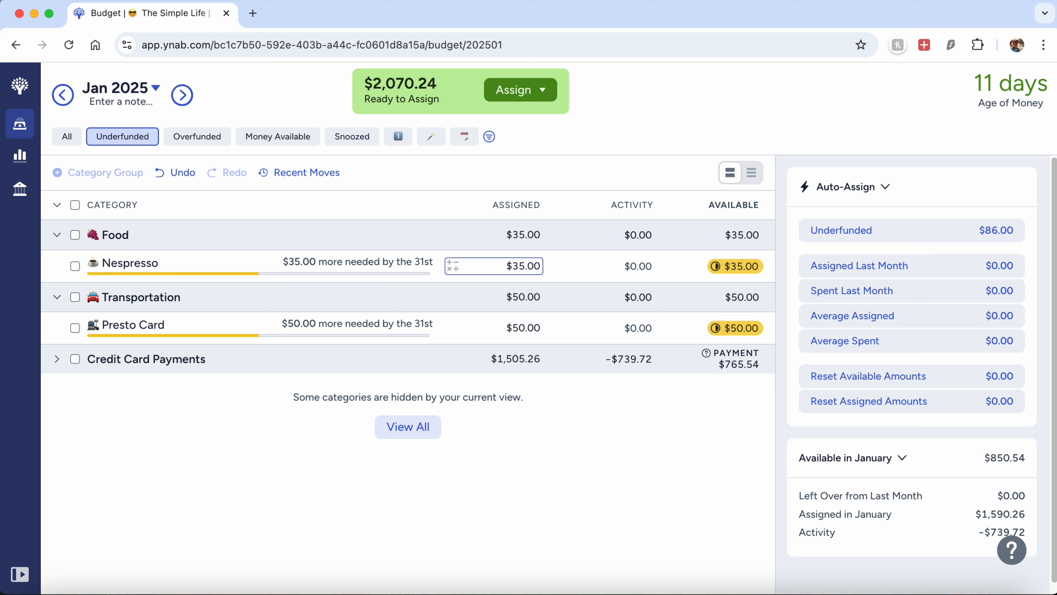
Step: Edit the Nespresso target, making it a custom target due on March 1, 2025
{"action": "left_click", "coordinate": [499, 268]}
{"action": "scroll", "coordinate": [913, 442], "scroll_direction": "down", "scroll_amount": 5}
{"action": "left_click", "coordinate": [908, 397]}
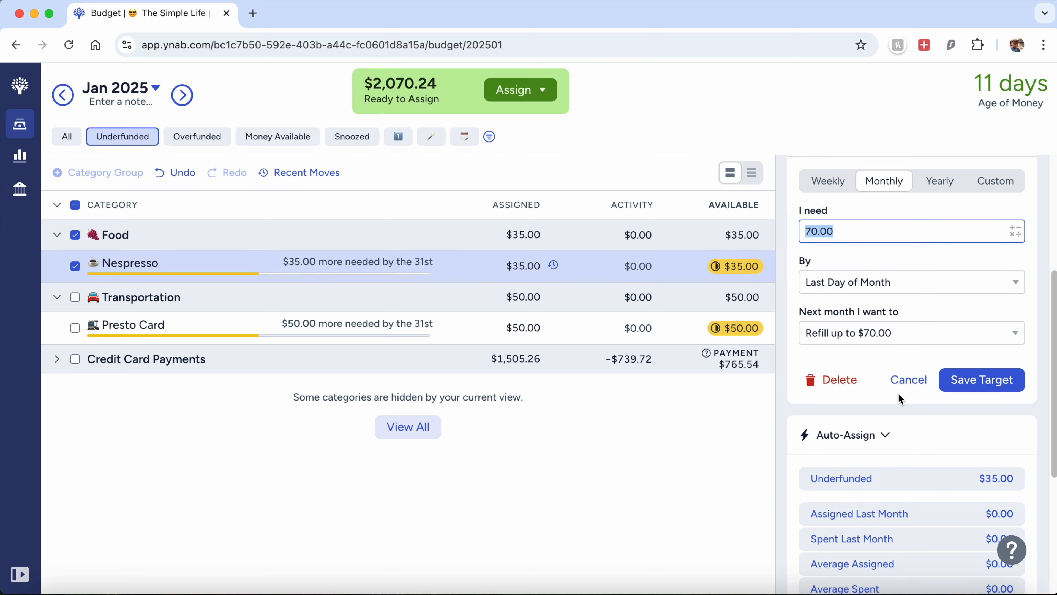
{"action": "left_click", "coordinate": [996, 181]}
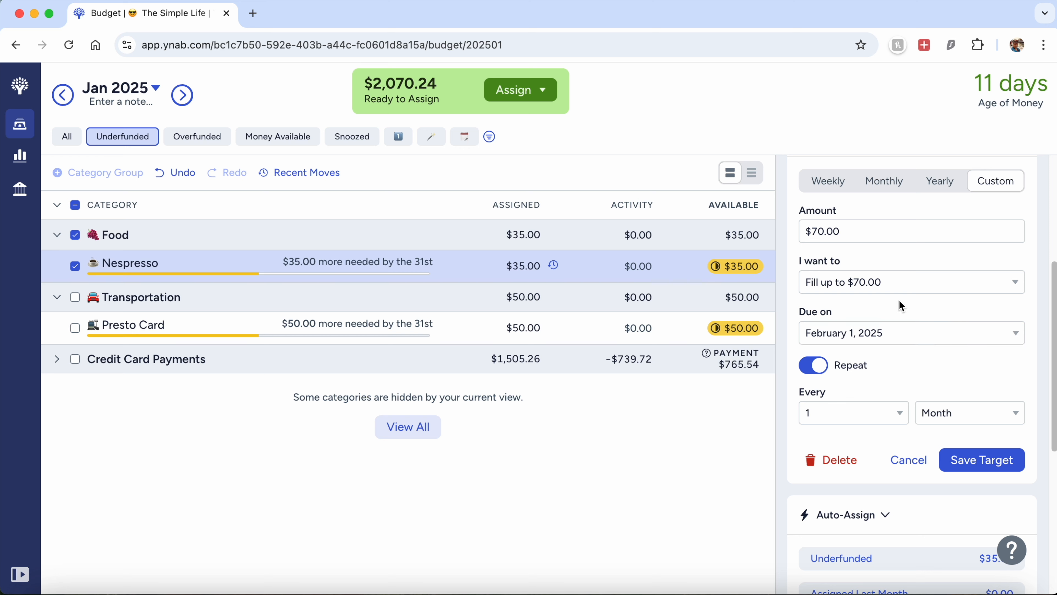
{"action": "left_click", "coordinate": [891, 335]}
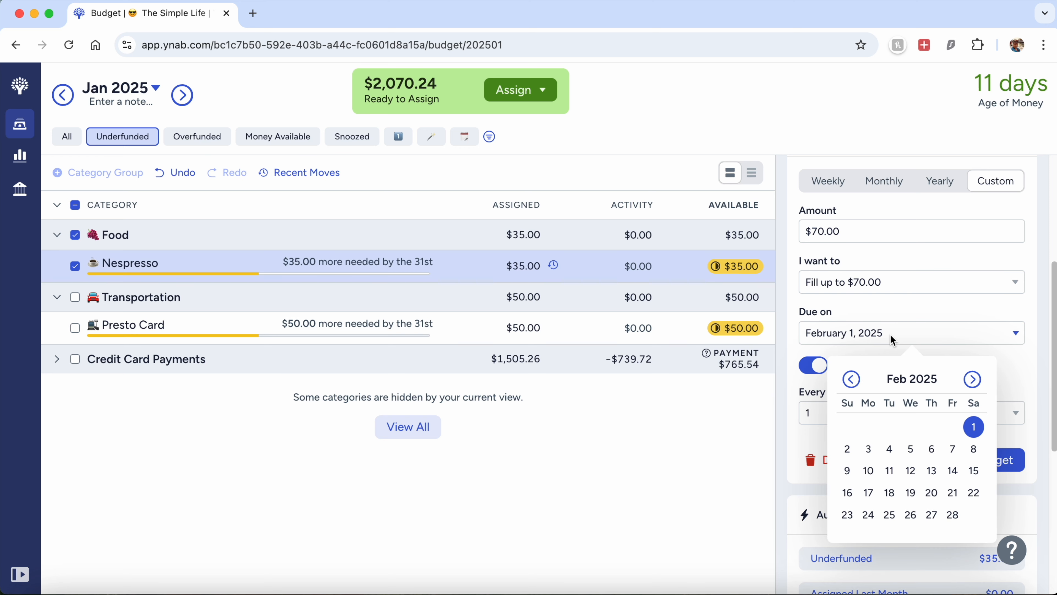
{"action": "left_click", "coordinate": [976, 379]}
{"action": "left_click", "coordinate": [973, 427]}
Step: Set the Nespresso target to repeat every 3 months and save it
{"action": "left_click", "coordinate": [978, 418]}
{"action": "left_click", "coordinate": [978, 414]}
{"action": "left_click", "coordinate": [896, 418]}
{"action": "left_click", "coordinate": [860, 449]}
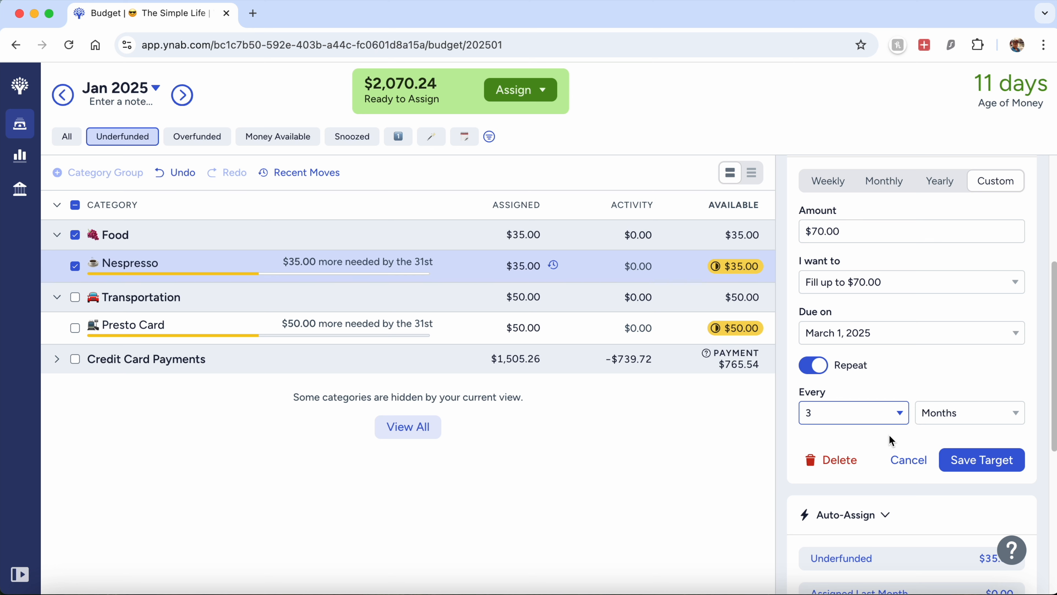
{"action": "left_click", "coordinate": [893, 417]}
{"action": "left_click", "coordinate": [879, 415]}
{"action": "left_click", "coordinate": [649, 385]}
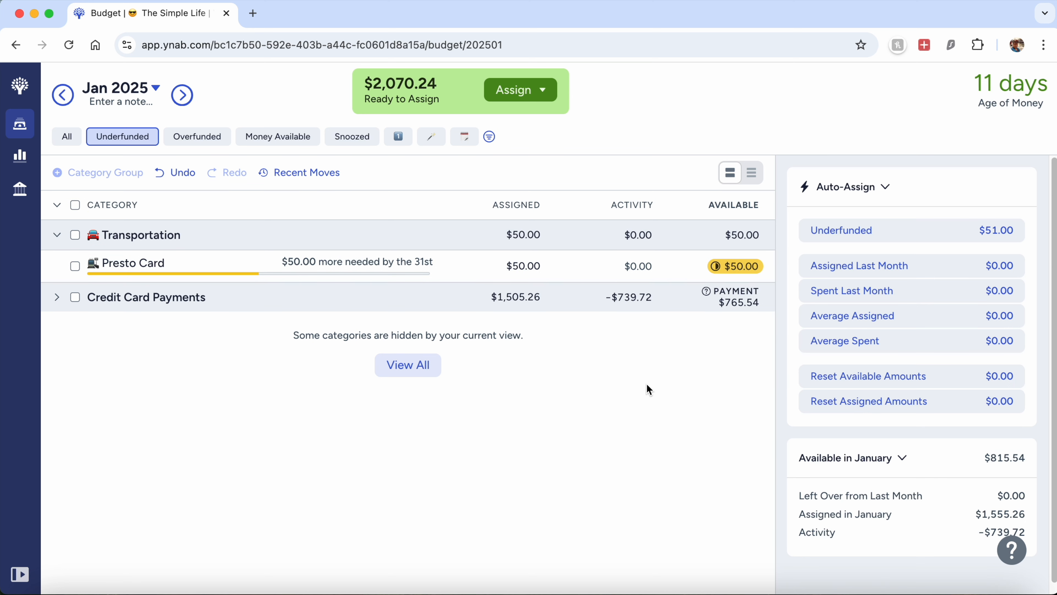
Step: Auto-assign the underfunded $50.00 to Presto Card and show all budget categories again
{"action": "left_click", "coordinate": [479, 267]}
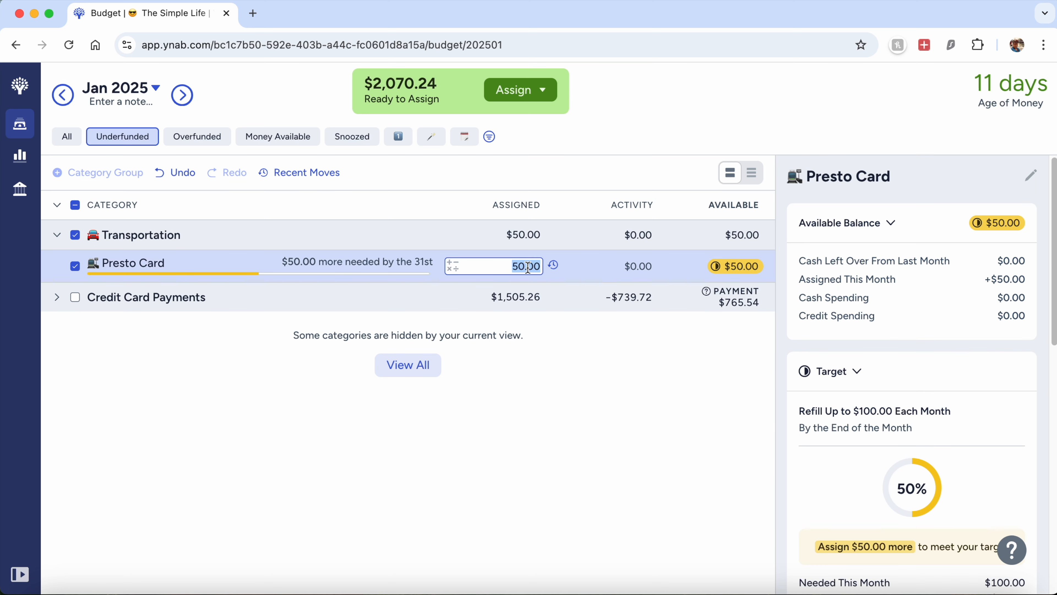
{"action": "scroll", "coordinate": [797, 342], "scroll_direction": "down", "scroll_amount": 10}
{"action": "left_click", "coordinate": [804, 420]}
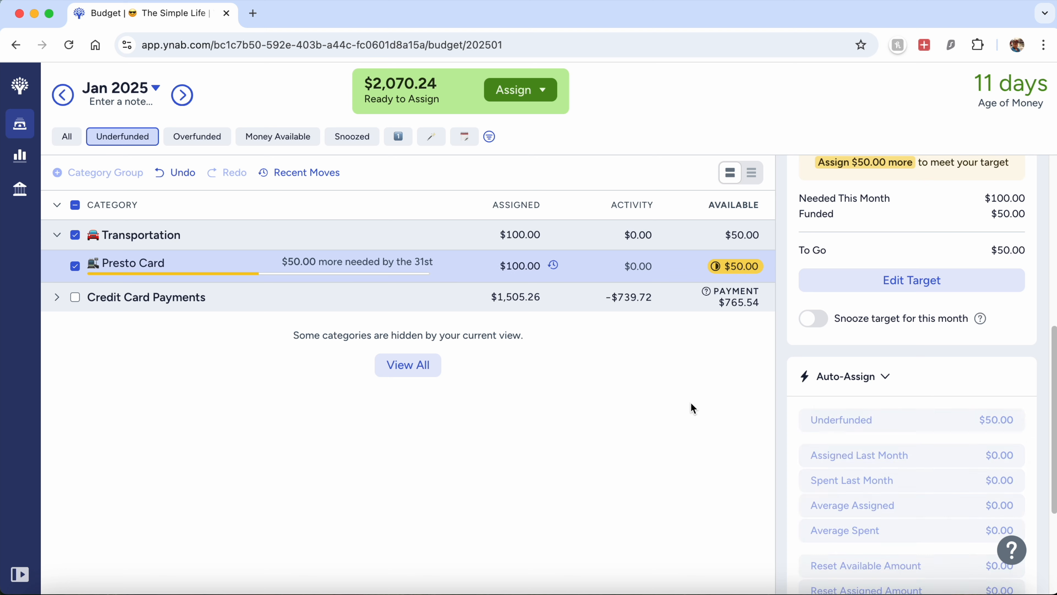
{"action": "left_click", "coordinate": [423, 306]}
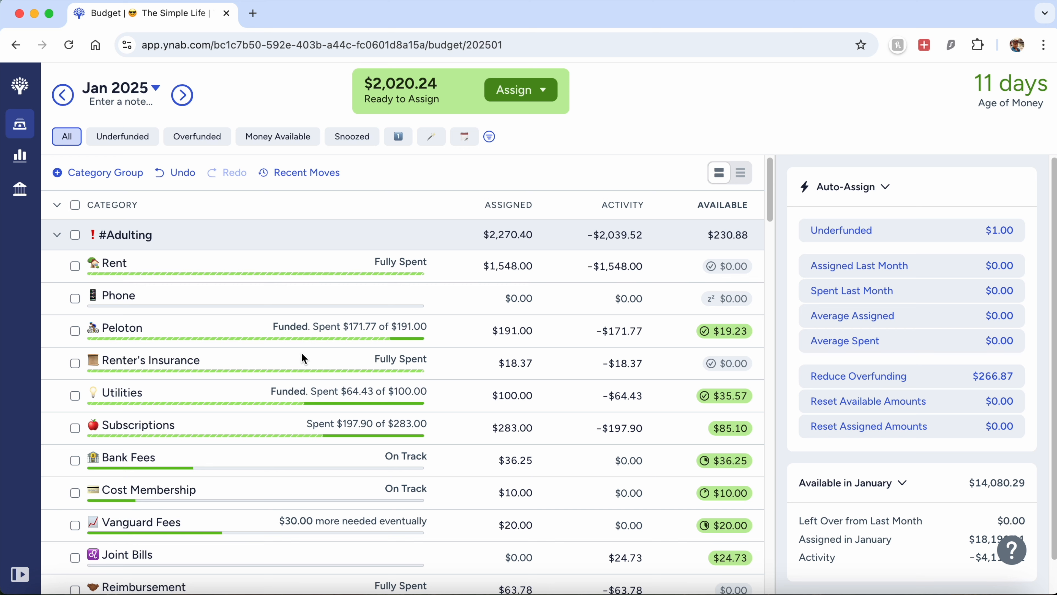
Step: Add $200 to the amount assigned to Groceries in the Food group
{"action": "scroll", "coordinate": [303, 358], "scroll_direction": "down", "scroll_amount": 1}
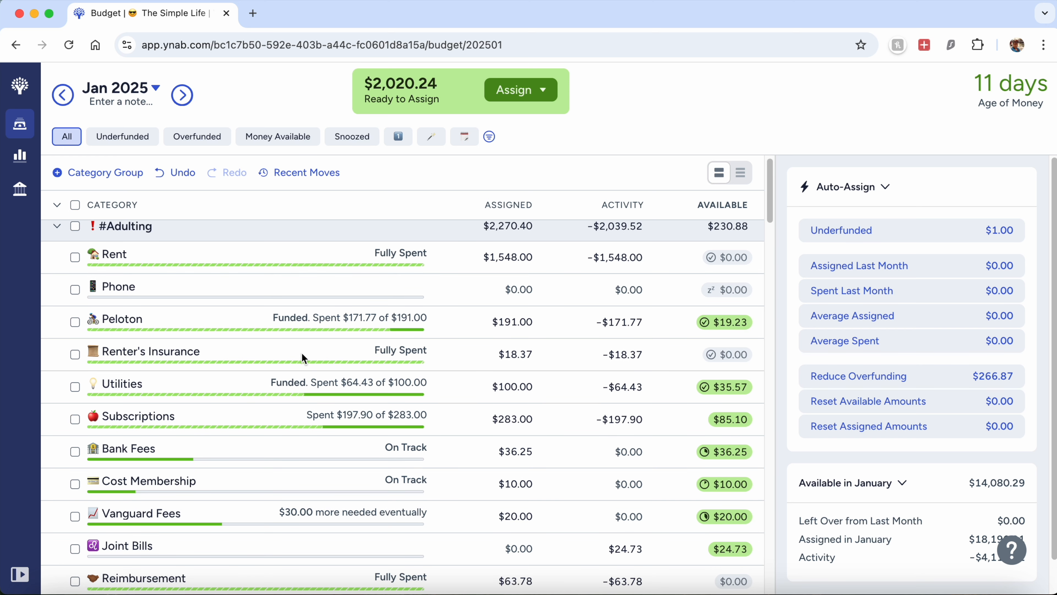
{"action": "scroll", "coordinate": [304, 357], "scroll_direction": "down", "scroll_amount": 2}
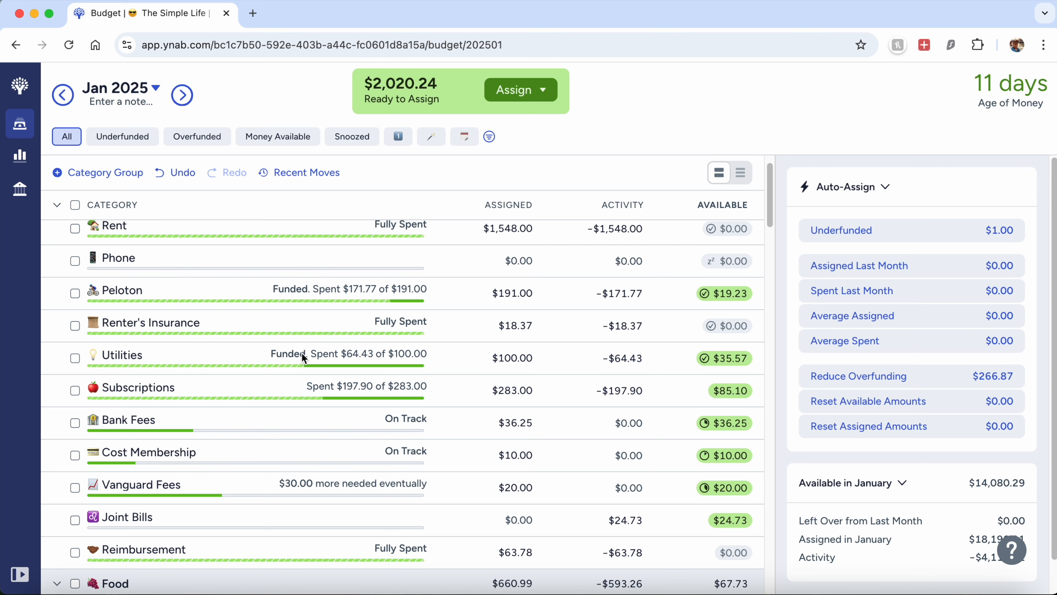
{"action": "scroll", "coordinate": [303, 358], "scroll_direction": "down", "scroll_amount": 2}
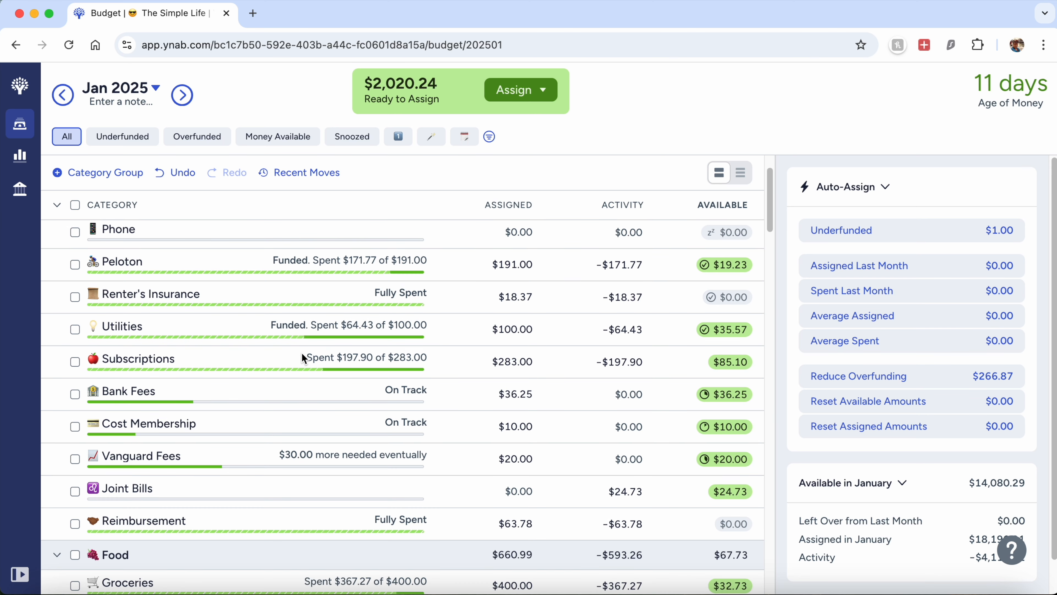
{"action": "scroll", "coordinate": [303, 357], "scroll_direction": "down", "scroll_amount": 20}
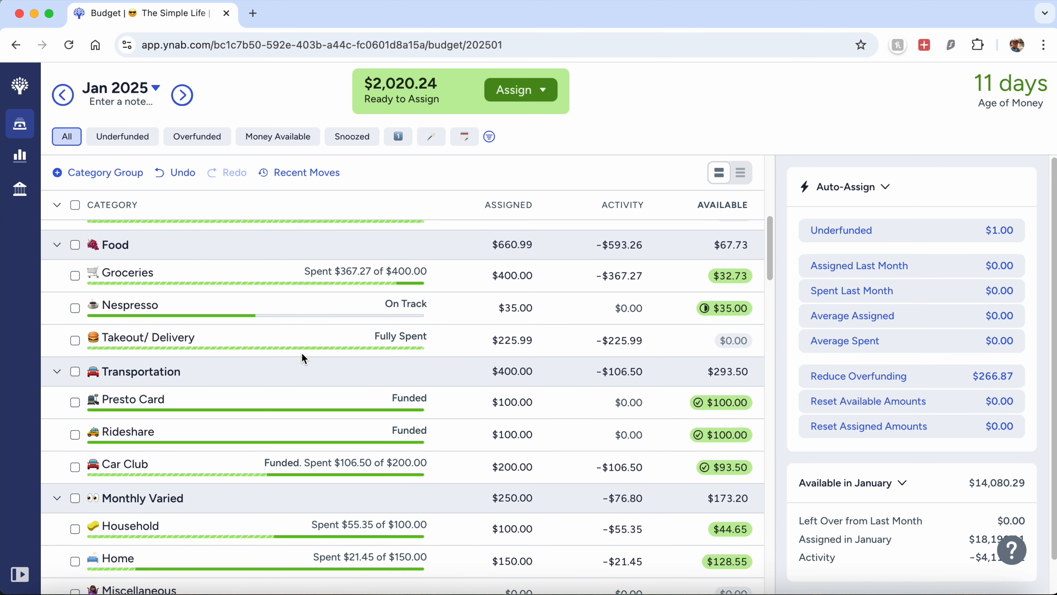
{"action": "left_click", "coordinate": [533, 276]}
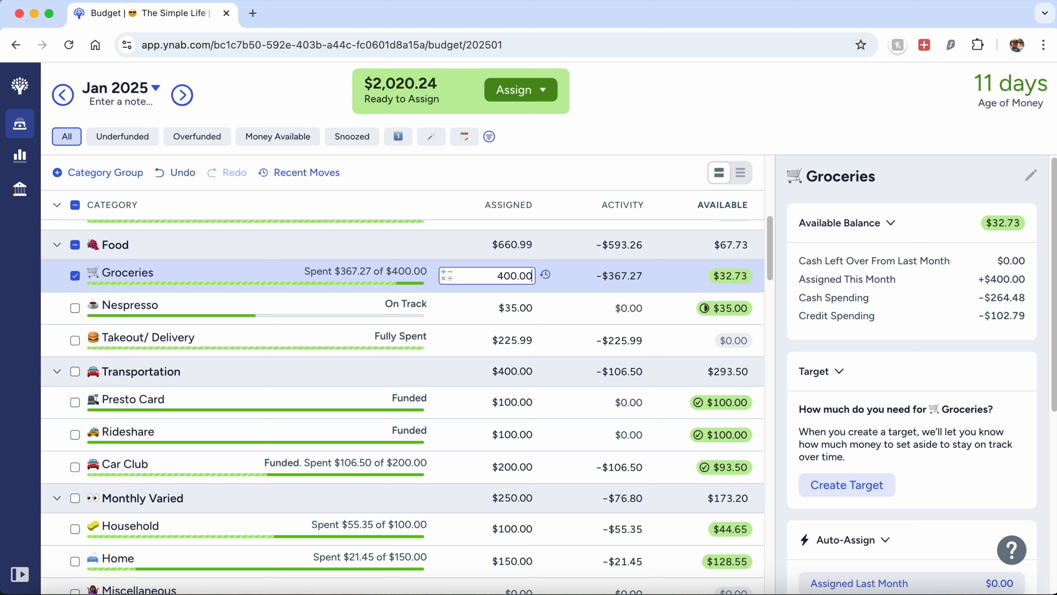
{"action": "type", "text": "+200"}
{"action": "key", "text": "Return"}
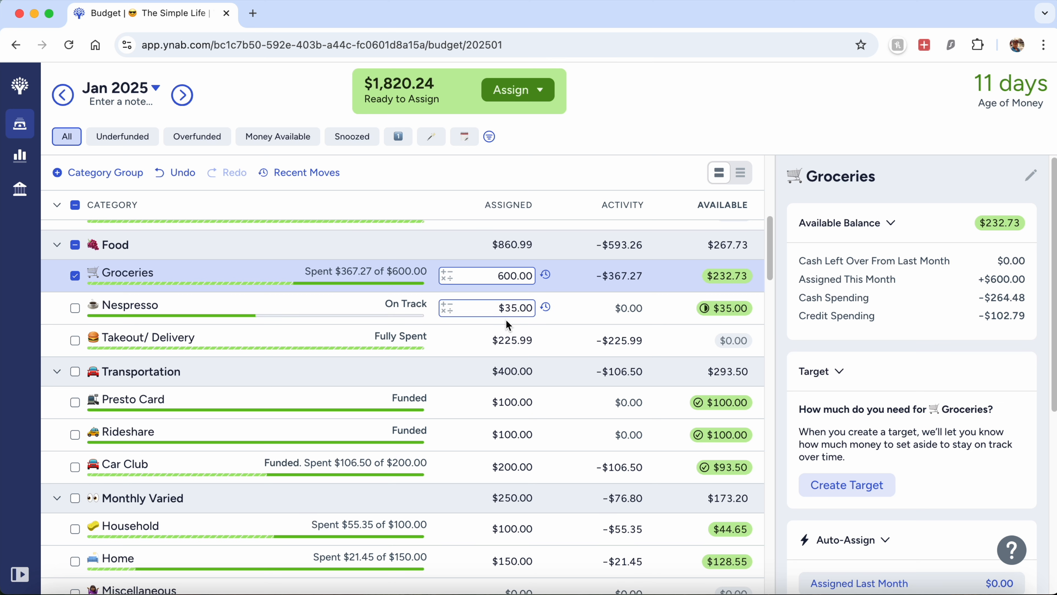
Step: Add $200 to the amount assigned to Fun Money and deselect the category
{"action": "scroll", "coordinate": [492, 391], "scroll_direction": "down", "scroll_amount": 1}
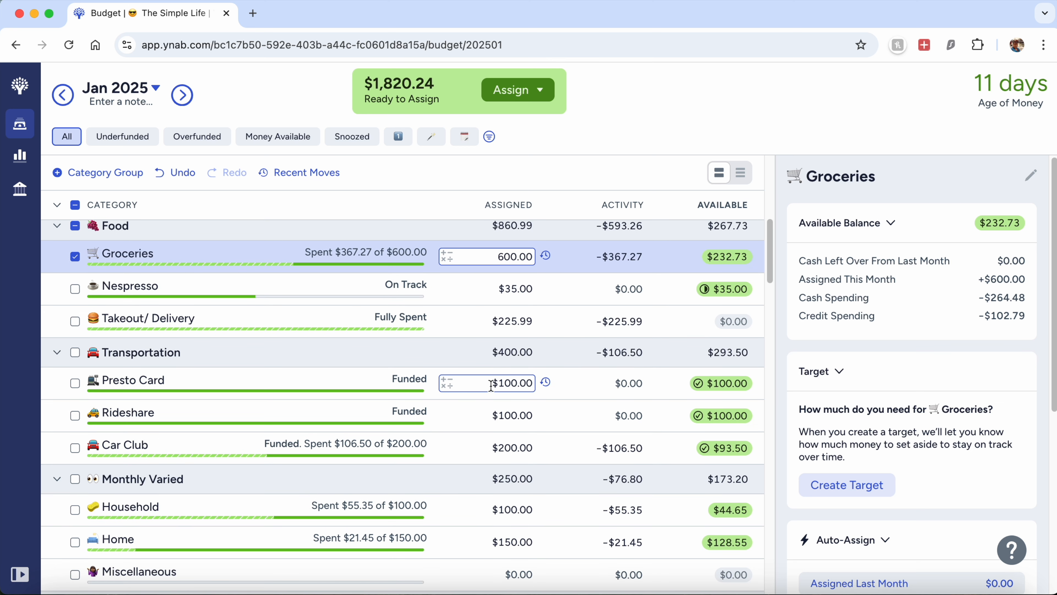
{"action": "scroll", "coordinate": [492, 384], "scroll_direction": "down", "scroll_amount": 1}
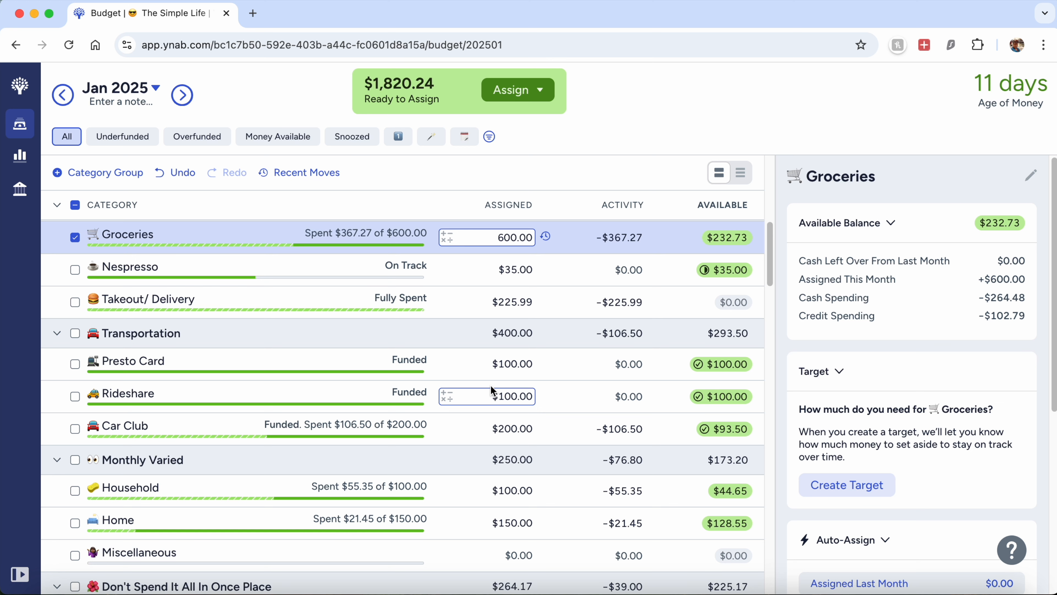
{"action": "scroll", "coordinate": [491, 385], "scroll_direction": "down", "scroll_amount": 1}
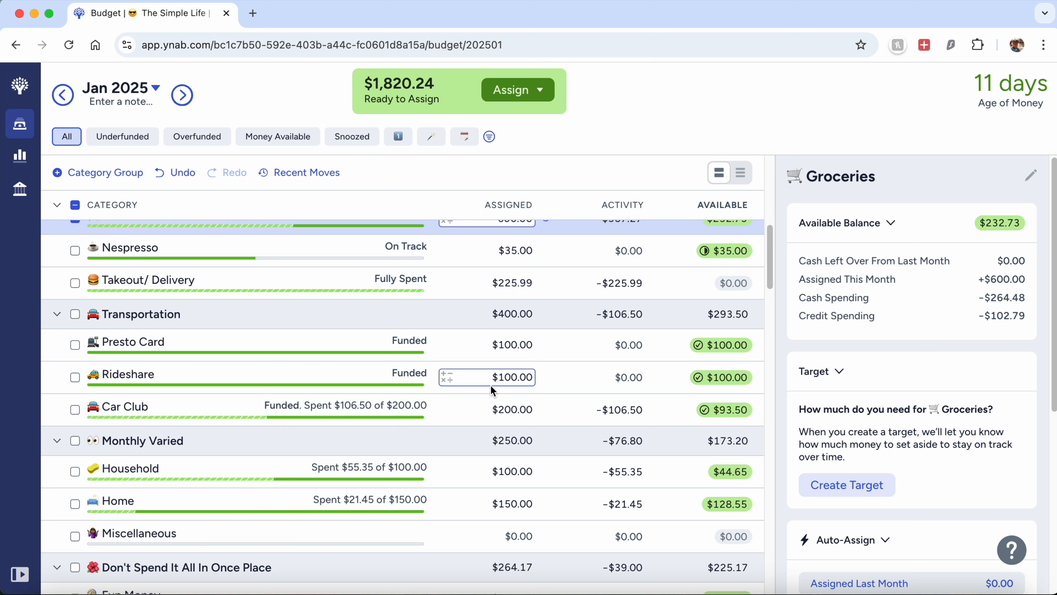
{"action": "scroll", "coordinate": [491, 385], "scroll_direction": "down", "scroll_amount": 5}
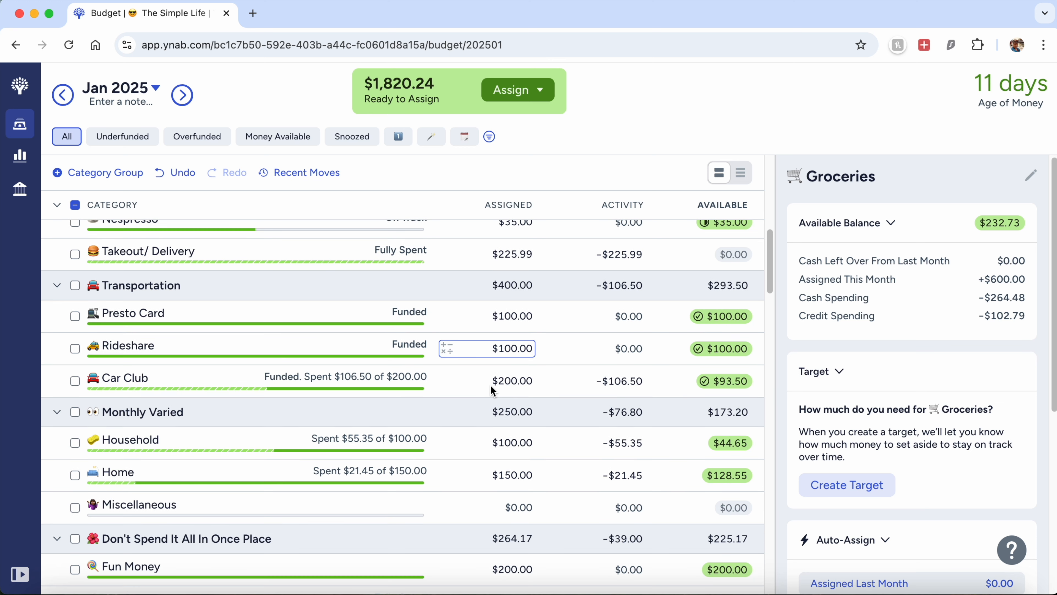
{"action": "scroll", "coordinate": [491, 385], "scroll_direction": "down", "scroll_amount": 2}
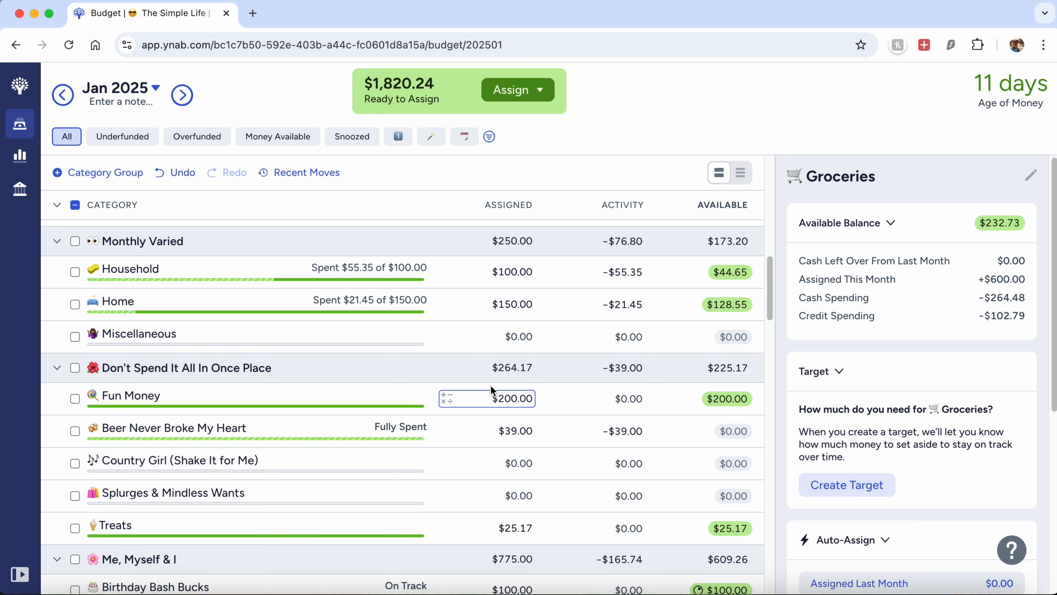
{"action": "scroll", "coordinate": [491, 385], "scroll_direction": "down", "scroll_amount": 3}
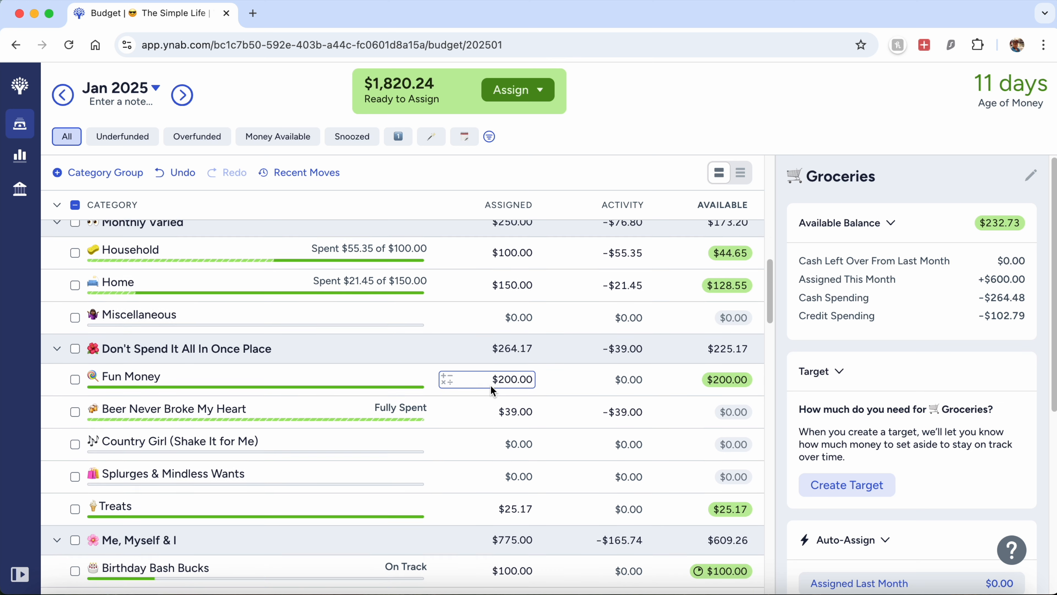
{"action": "left_click", "coordinate": [489, 343]}
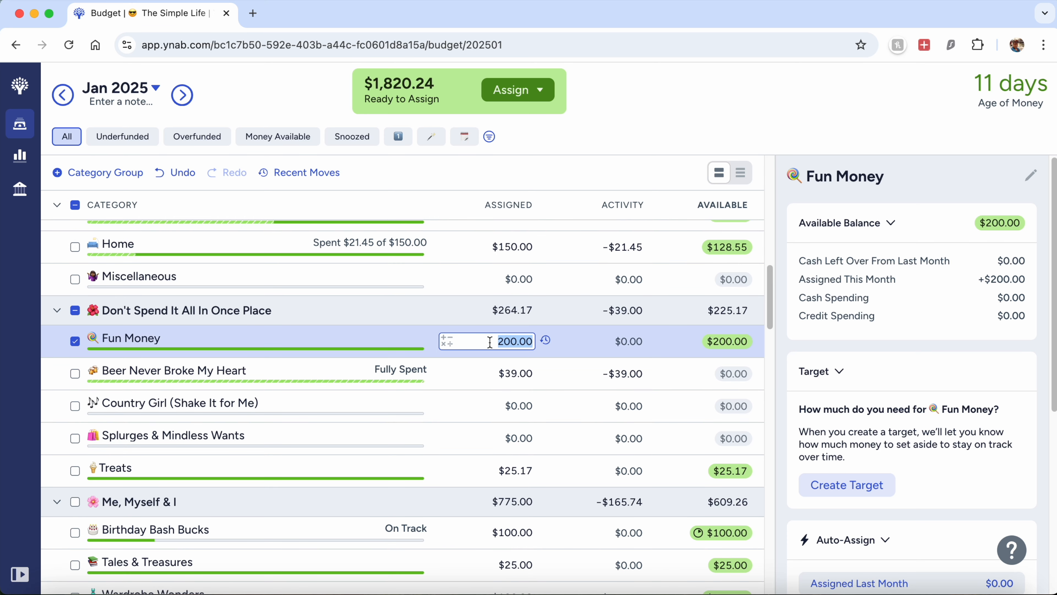
{"action": "type", "text": "+200"}
{"action": "key", "text": "Return"}
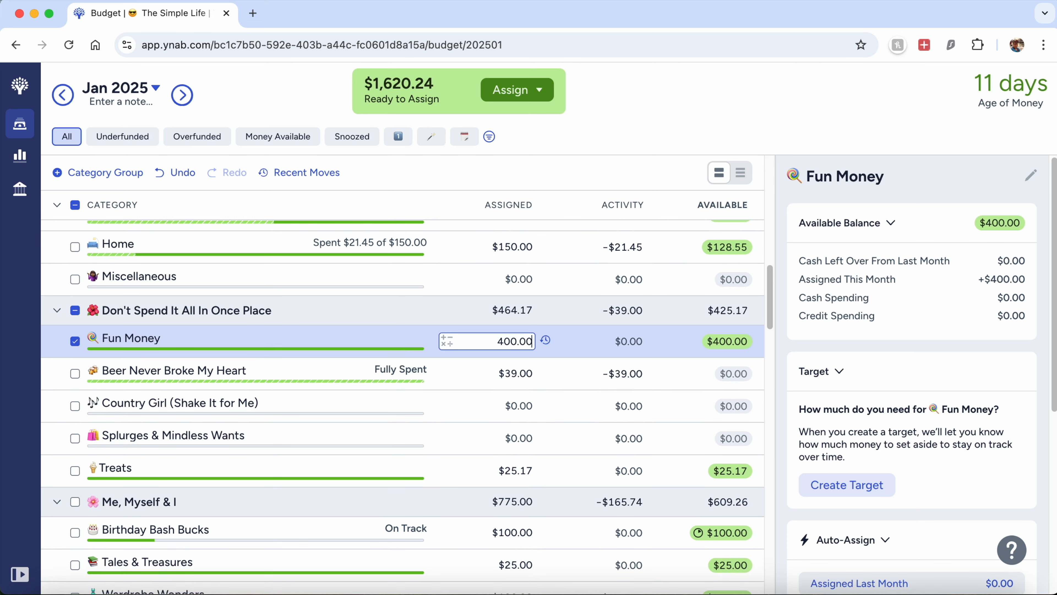
{"action": "left_click", "coordinate": [66, 341]}
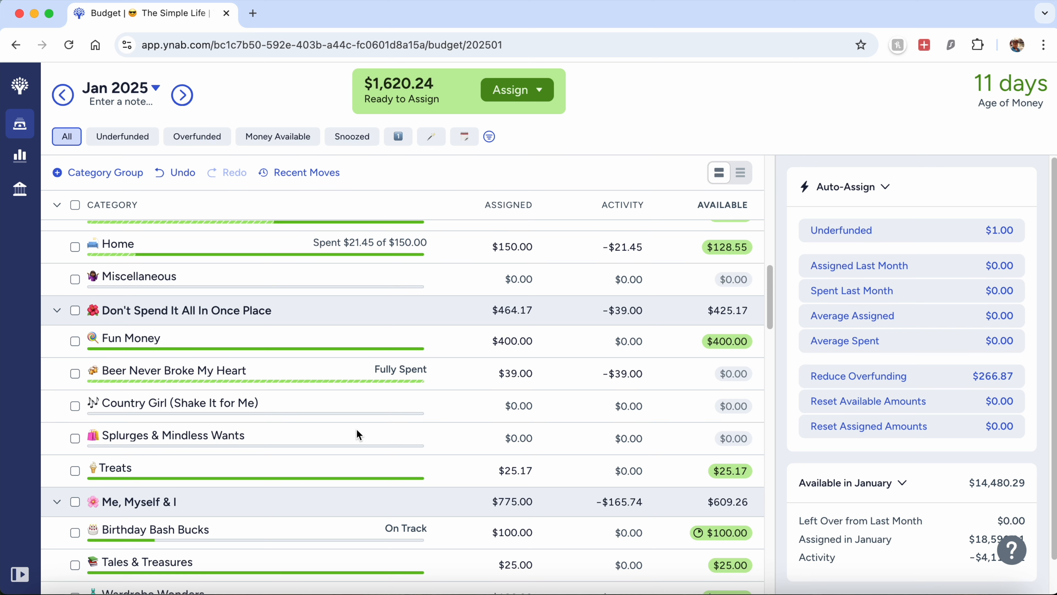
Step: Top up Health in the Winter Is Coming group to $100 available by adding 100-98.11 to its assigned amount
{"action": "scroll", "coordinate": [357, 434], "scroll_direction": "down", "scroll_amount": 3}
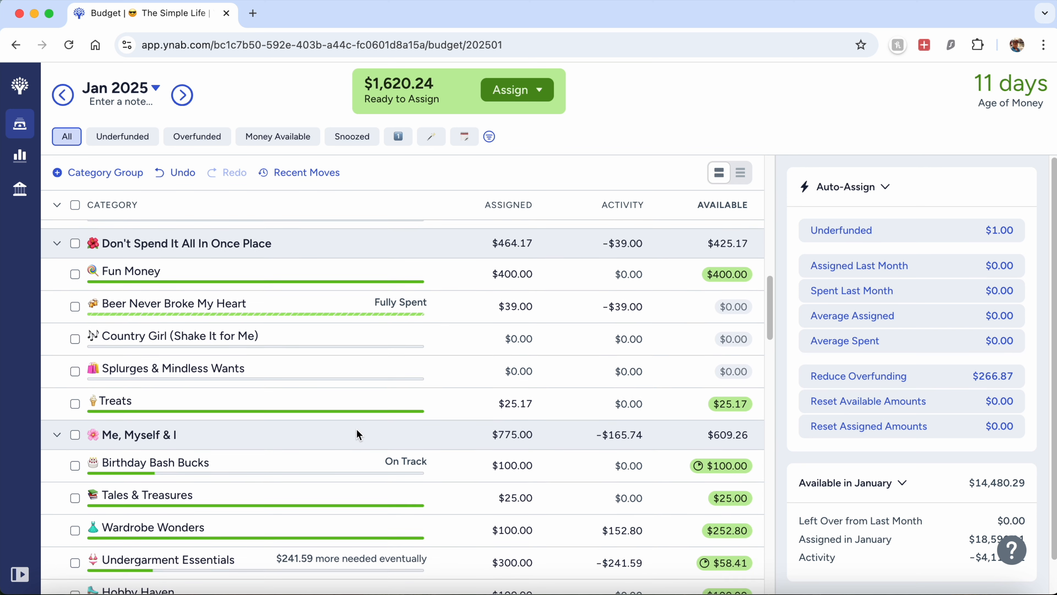
{"action": "scroll", "coordinate": [356, 429], "scroll_direction": "down", "scroll_amount": 4}
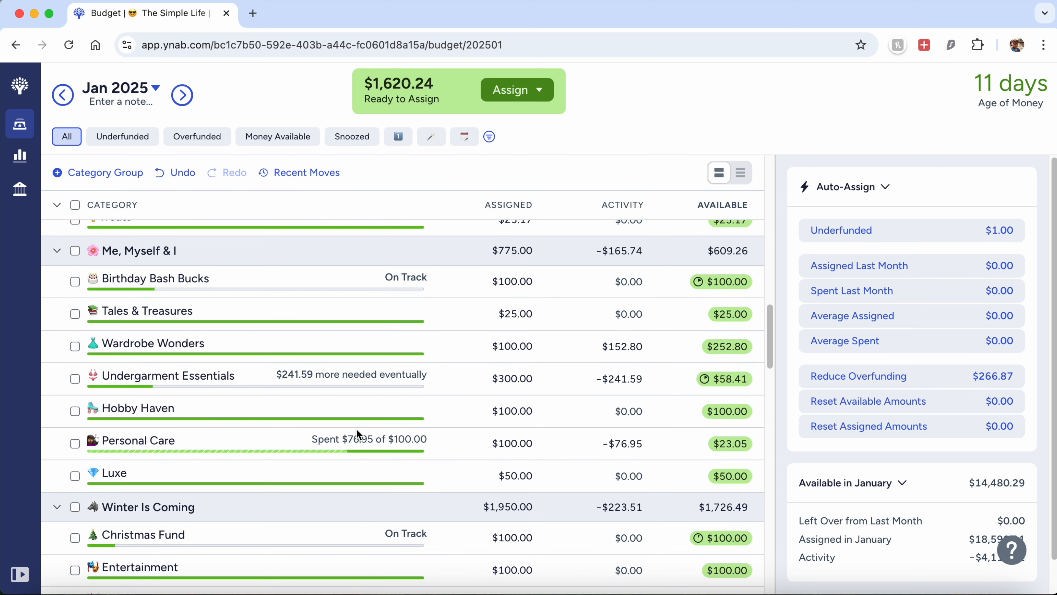
{"action": "scroll", "coordinate": [357, 433], "scroll_direction": "down", "scroll_amount": 1}
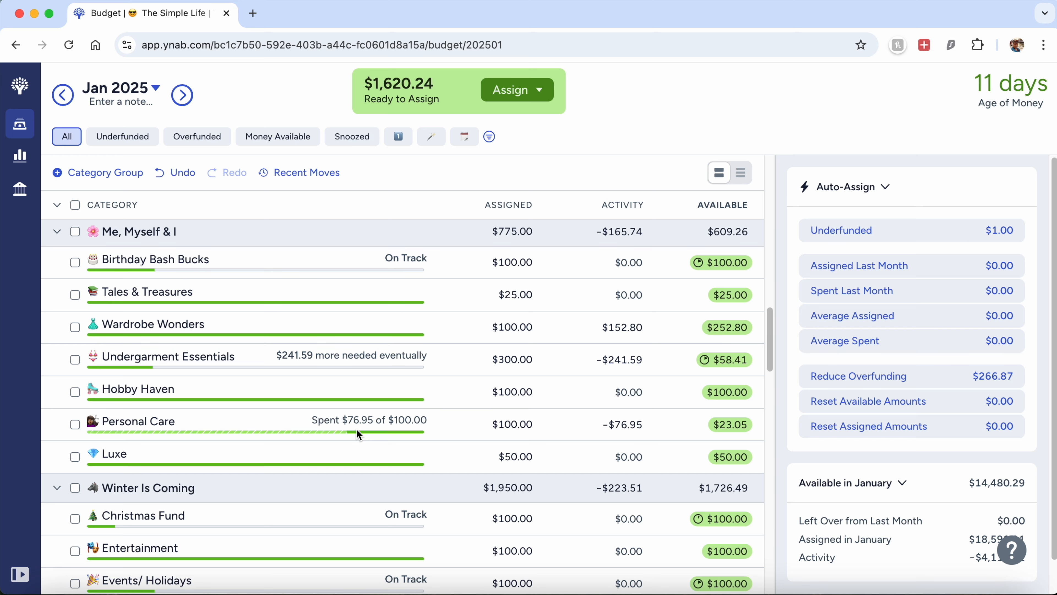
{"action": "scroll", "coordinate": [357, 433], "scroll_direction": "down", "scroll_amount": 10}
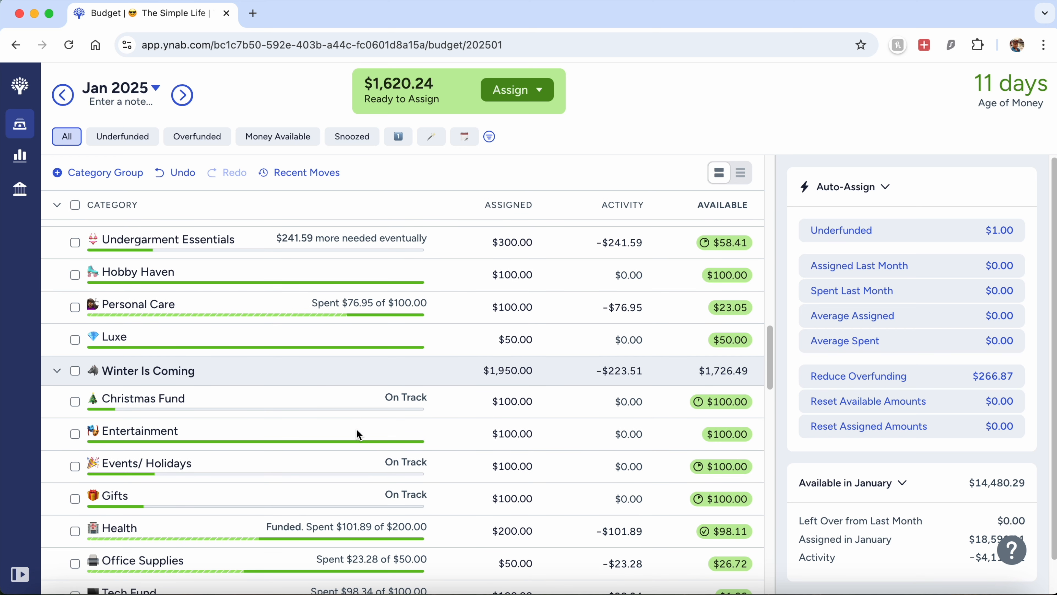
{"action": "scroll", "coordinate": [357, 433], "scroll_direction": "down", "scroll_amount": 2}
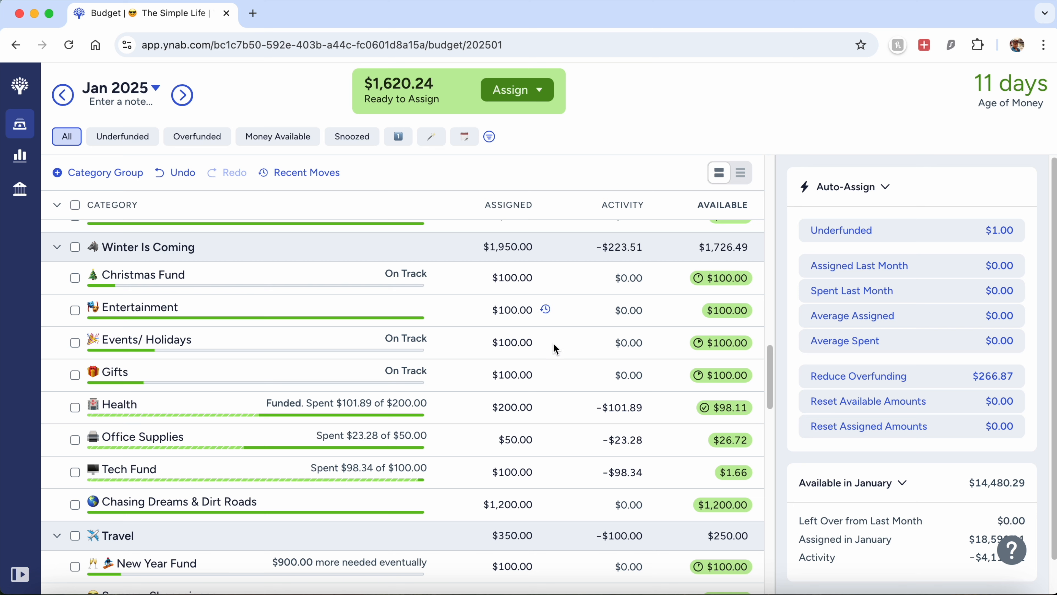
{"action": "left_click", "coordinate": [512, 407]}
{"action": "type", "text": "+"}
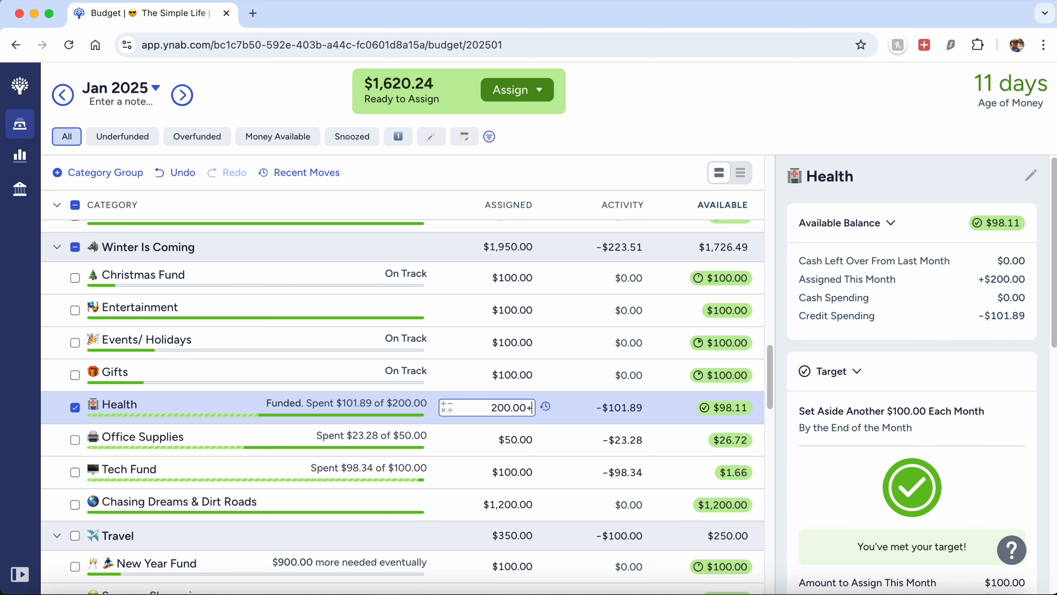
{"action": "type", "text": "100-98.11"}
{"action": "key", "text": "Return"}
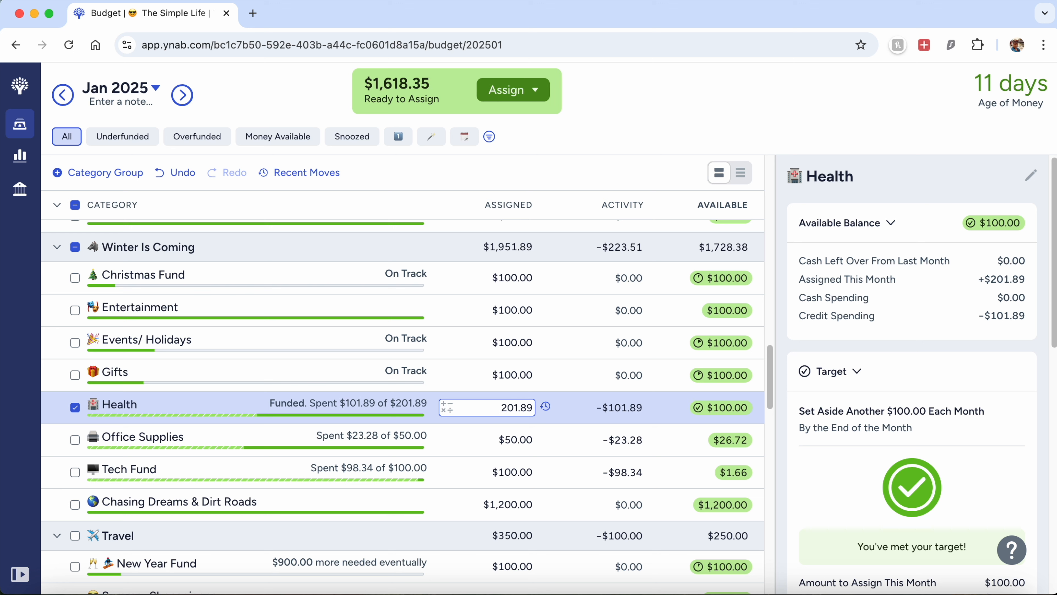
Step: Top up Office Supplies to $30 available by adding 30-26.72 to its assigned amount
{"action": "left_click", "coordinate": [510, 433]}
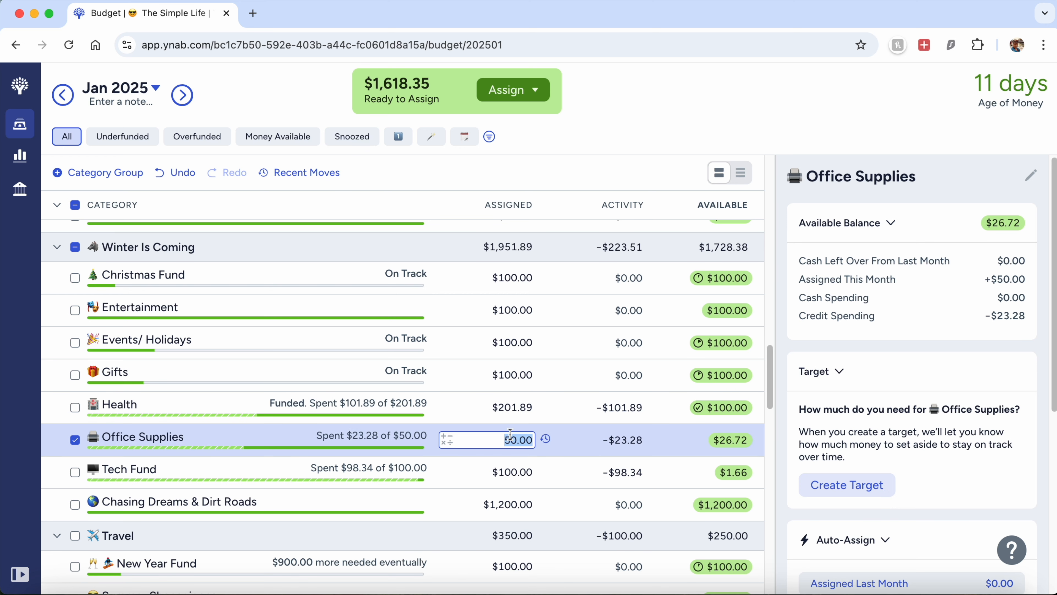
{"action": "type", "text": "+30-26.72"}
{"action": "key", "text": "Return"}
Step: Add $400 to the amount assigned to Chasing Dreams & Dirt Roads and deselect the category
{"action": "left_click", "coordinate": [495, 502]}
{"action": "key", "text": "Right"}
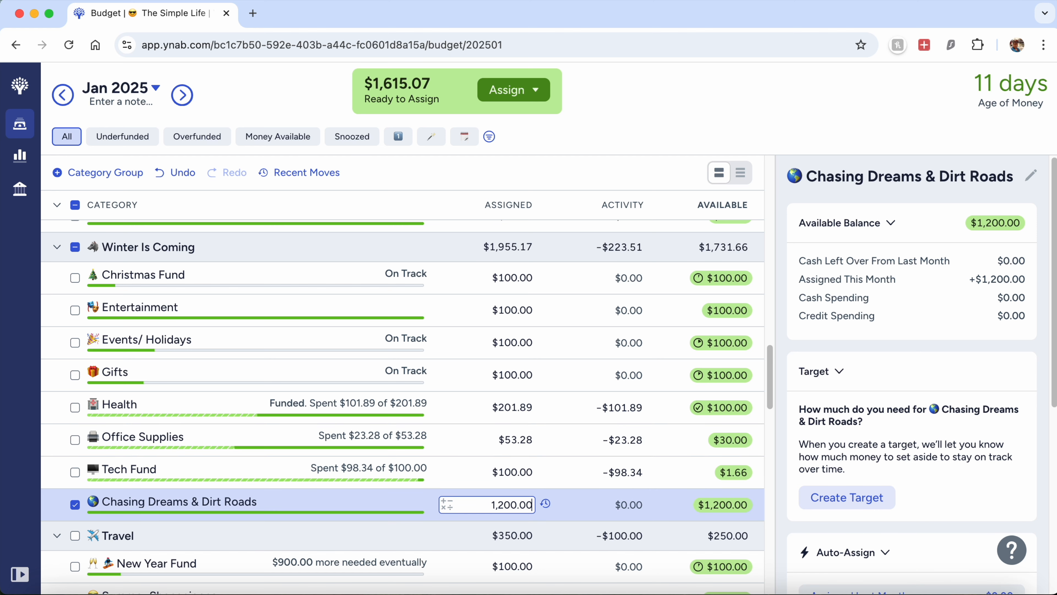
{"action": "type", "text": "+400"}
{"action": "key", "text": "Return"}
{"action": "left_click", "coordinate": [79, 507]}
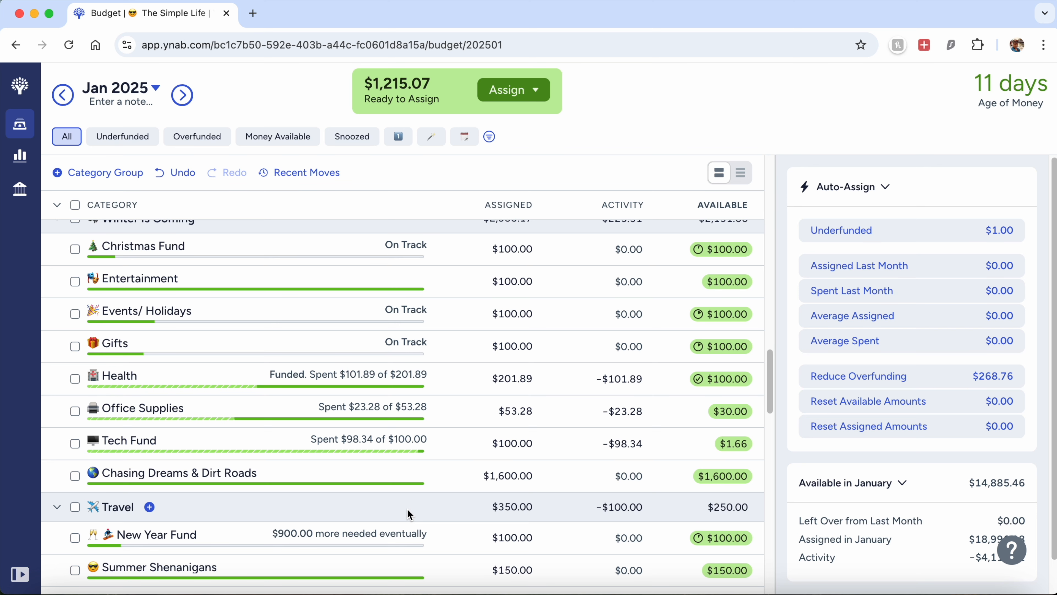
Step: Give the New Year Fund target in the Travel group a due date of November 2025, save it, and deselect the category
{"action": "scroll", "coordinate": [408, 515], "scroll_direction": "down", "scroll_amount": 3}
{"action": "left_click", "coordinate": [500, 398]}
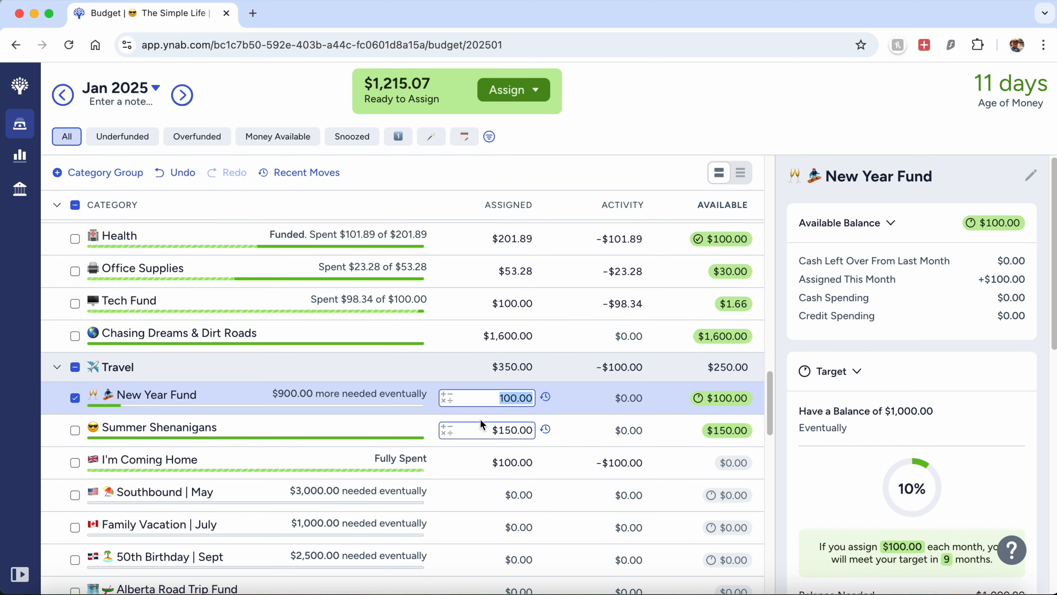
{"action": "scroll", "coordinate": [915, 426], "scroll_direction": "down", "scroll_amount": 5}
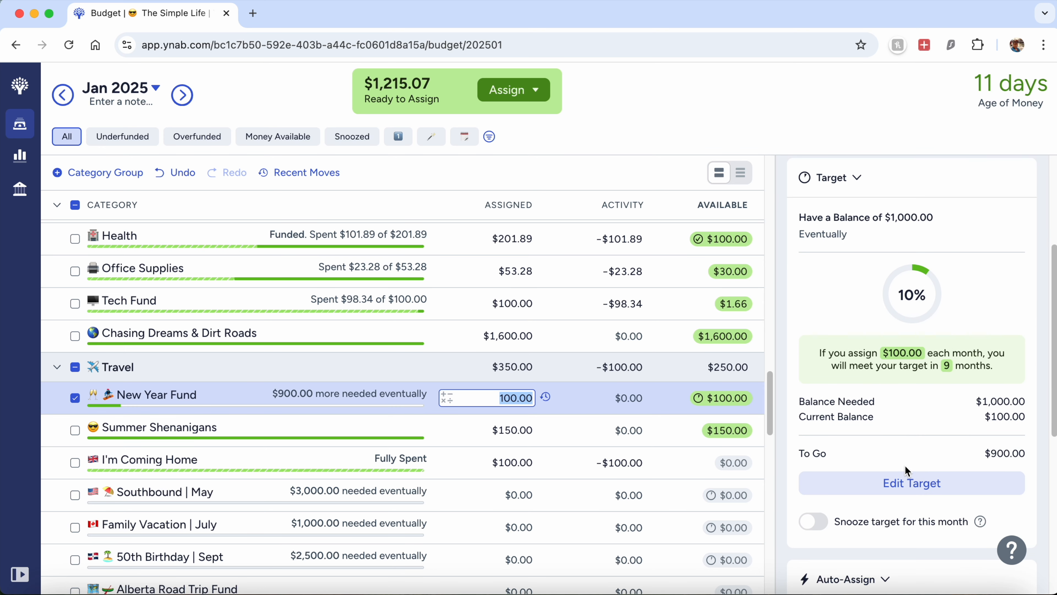
{"action": "left_click", "coordinate": [906, 483]}
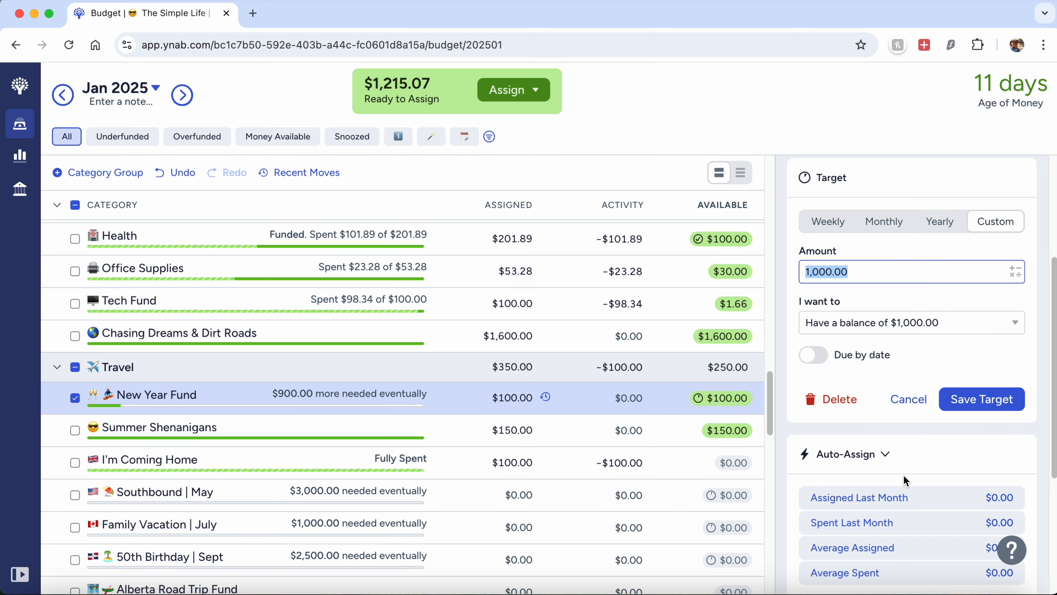
{"action": "left_click", "coordinate": [813, 355]}
{"action": "left_click", "coordinate": [849, 400]}
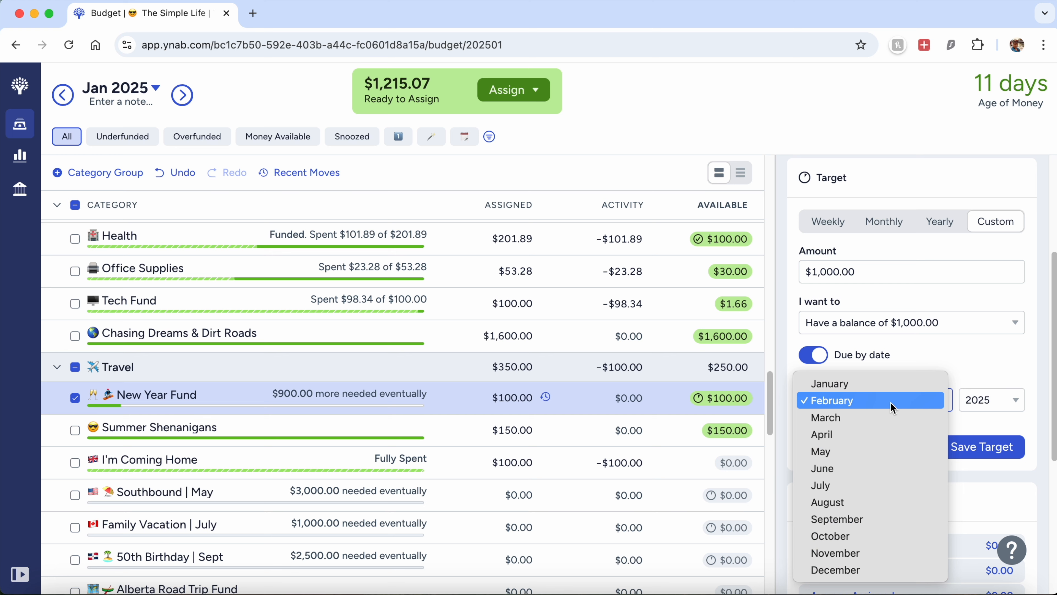
{"action": "left_click", "coordinate": [850, 553]}
{"action": "left_click", "coordinate": [956, 448]}
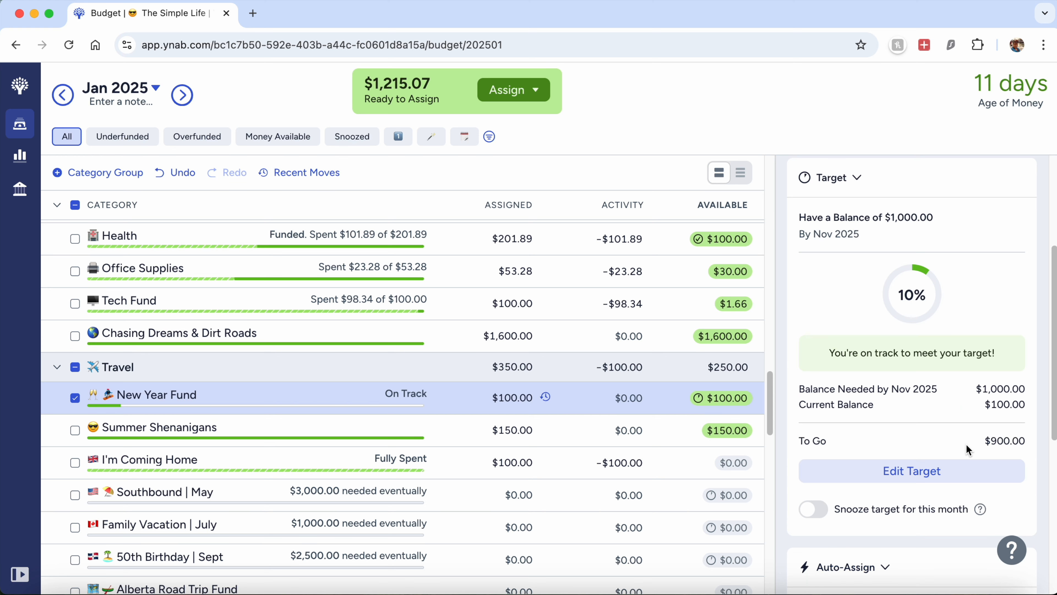
{"action": "left_click", "coordinate": [76, 399]}
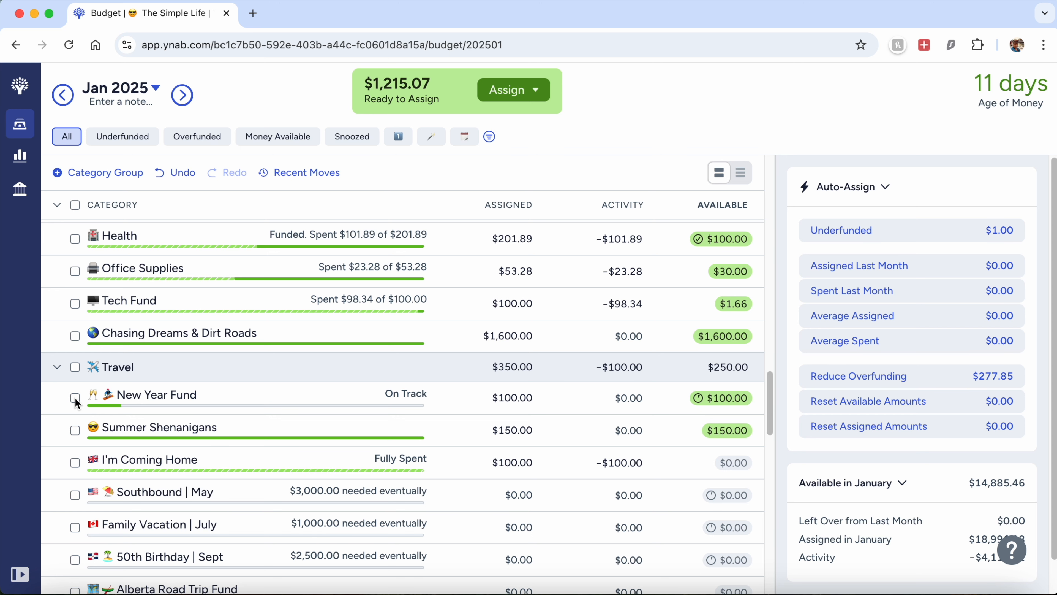
Step: Create a Summer Shenanigans target to set aside another $1,000 by Jun 1 2025, and assign the $16.67 needed to stay on track
{"action": "left_click", "coordinate": [75, 429]}
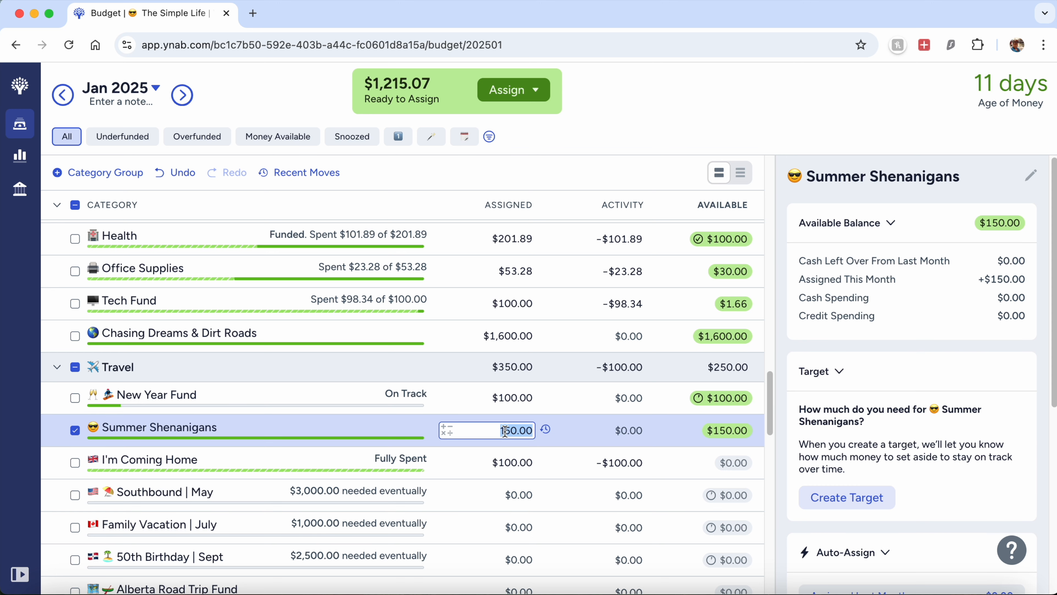
{"action": "left_click", "coordinate": [873, 492]}
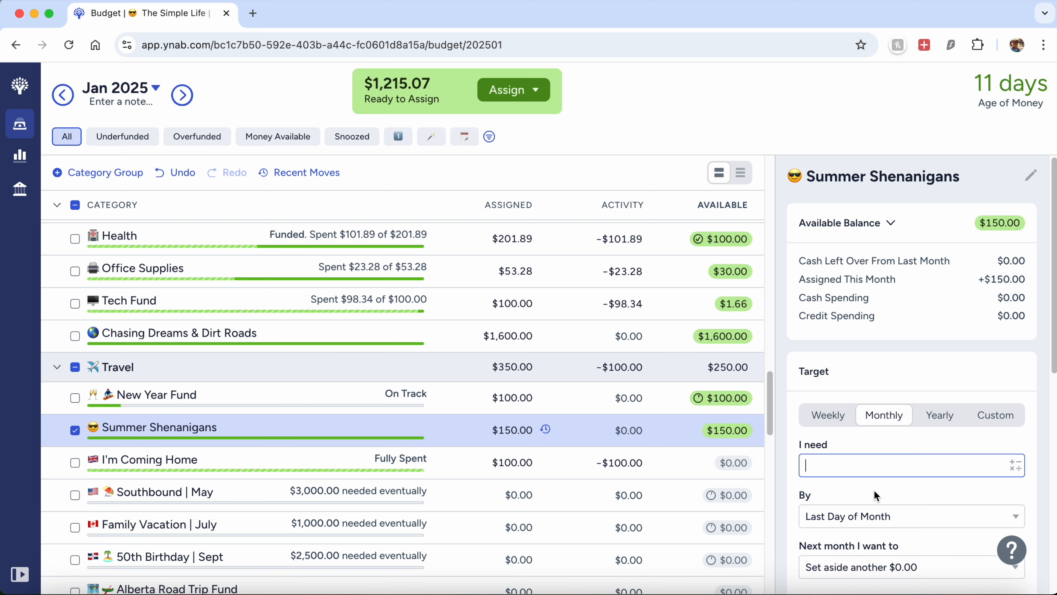
{"action": "scroll", "coordinate": [874, 489], "scroll_direction": "down", "scroll_amount": 2}
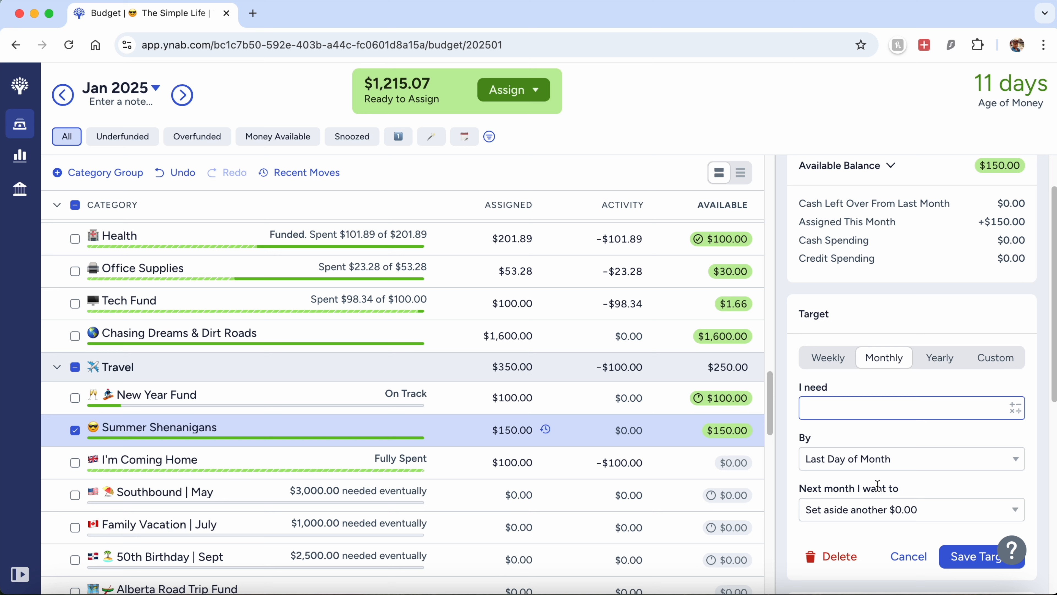
{"action": "key", "text": "Escape"}
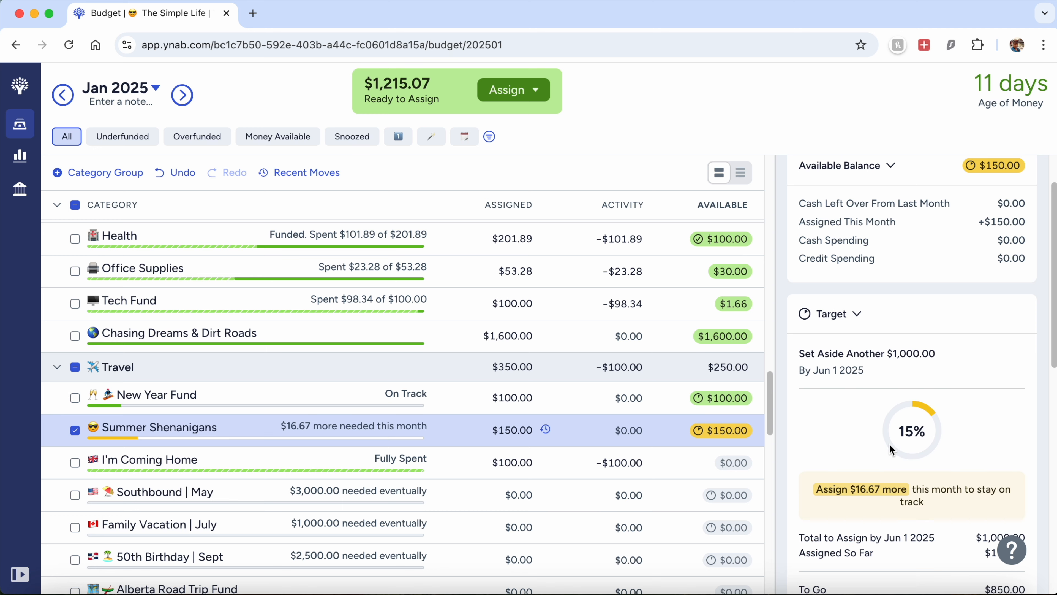
{"action": "scroll", "coordinate": [896, 443], "scroll_direction": "down", "scroll_amount": 6}
{"action": "left_click", "coordinate": [870, 491]}
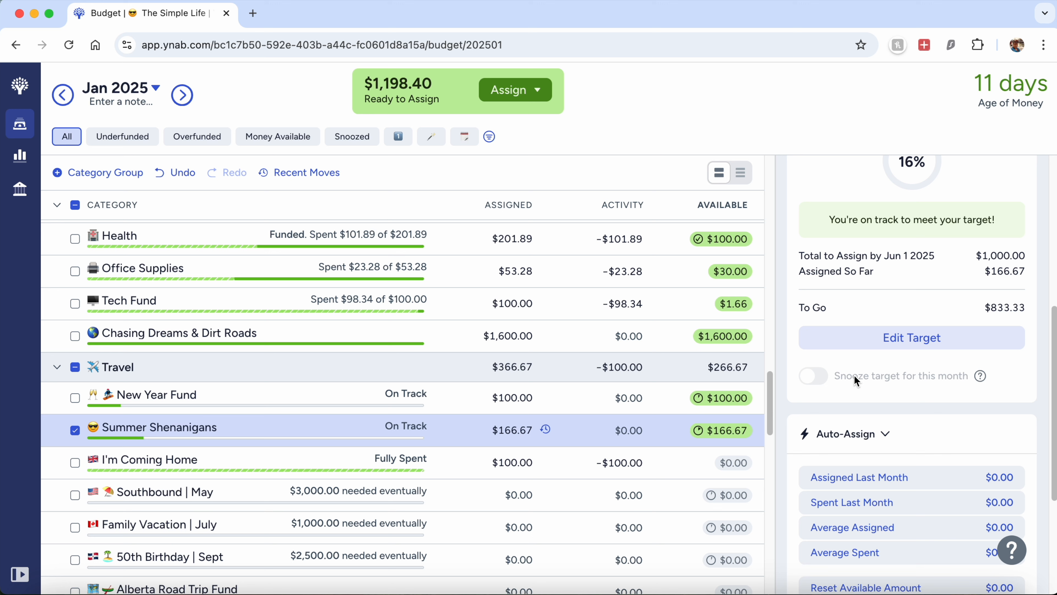
Step: Set the amount assigned to Summer Shenanigans to $200 and deselect the category
{"action": "left_click", "coordinate": [500, 431]}
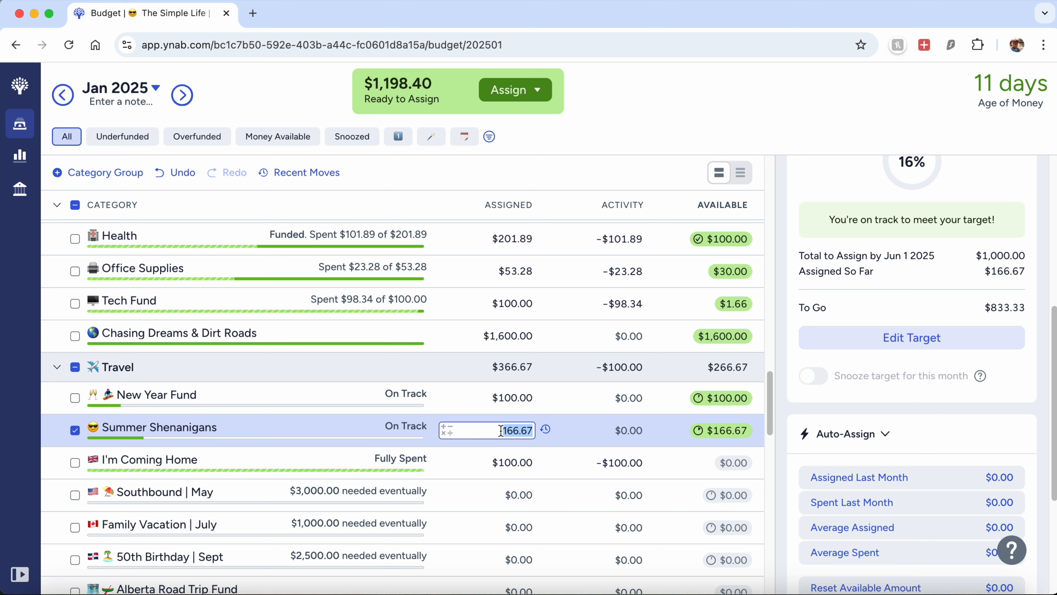
{"action": "type", "text": "200"}
{"action": "key", "text": "Return"}
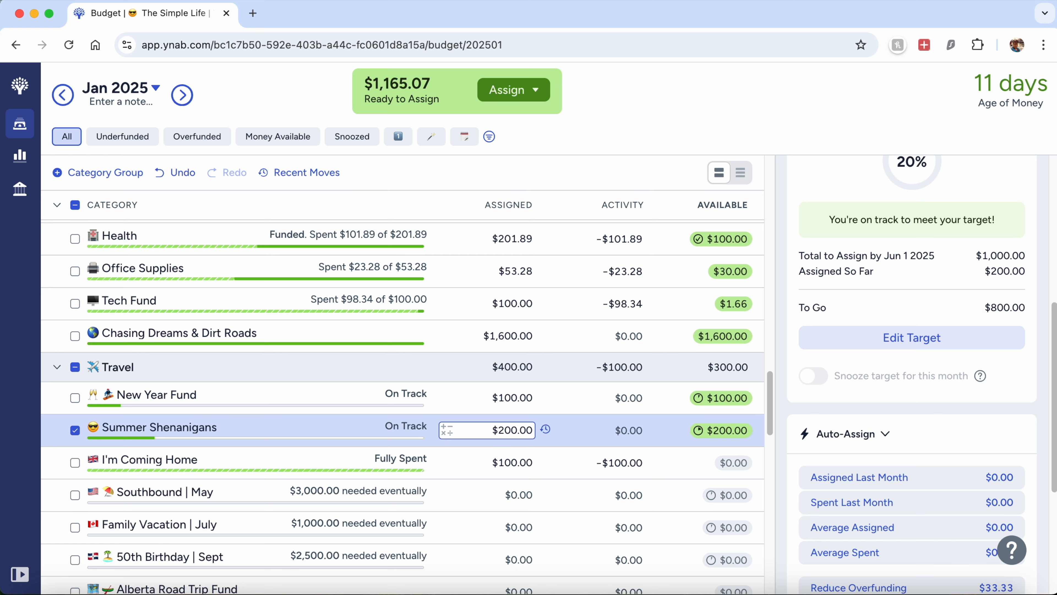
{"action": "left_click", "coordinate": [75, 430]}
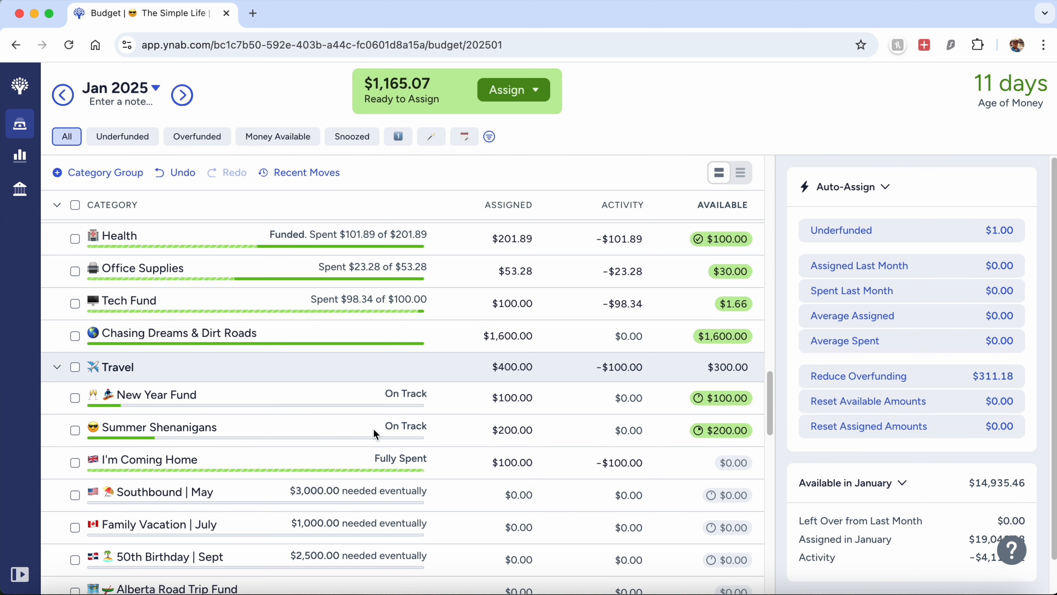
Step: Add $6 to the amount assigned to the Niece category in the Savings group
{"action": "scroll", "coordinate": [403, 425], "scroll_direction": "down", "scroll_amount": 5}
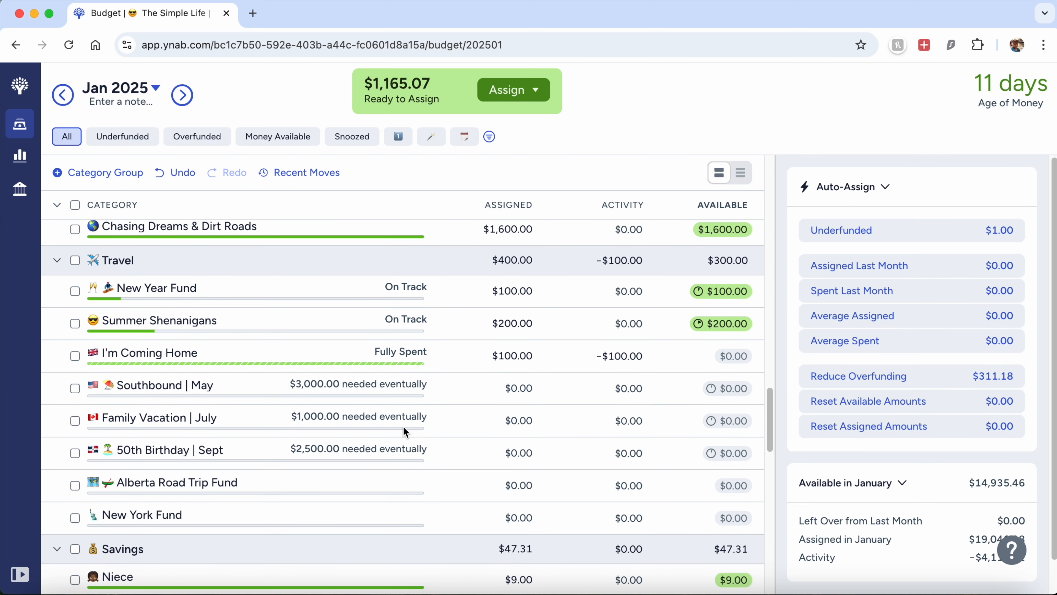
{"action": "scroll", "coordinate": [403, 425], "scroll_direction": "down", "scroll_amount": 5}
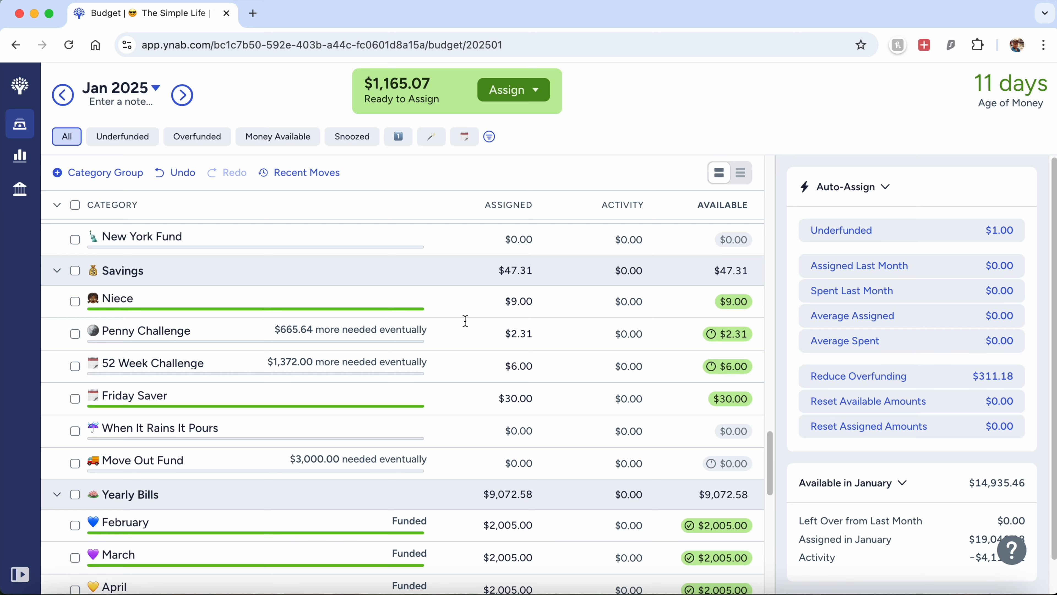
{"action": "left_click", "coordinate": [508, 310]}
{"action": "key", "text": "Right"}
{"action": "type", "text": "+6"}
{"action": "key", "text": "Return"}
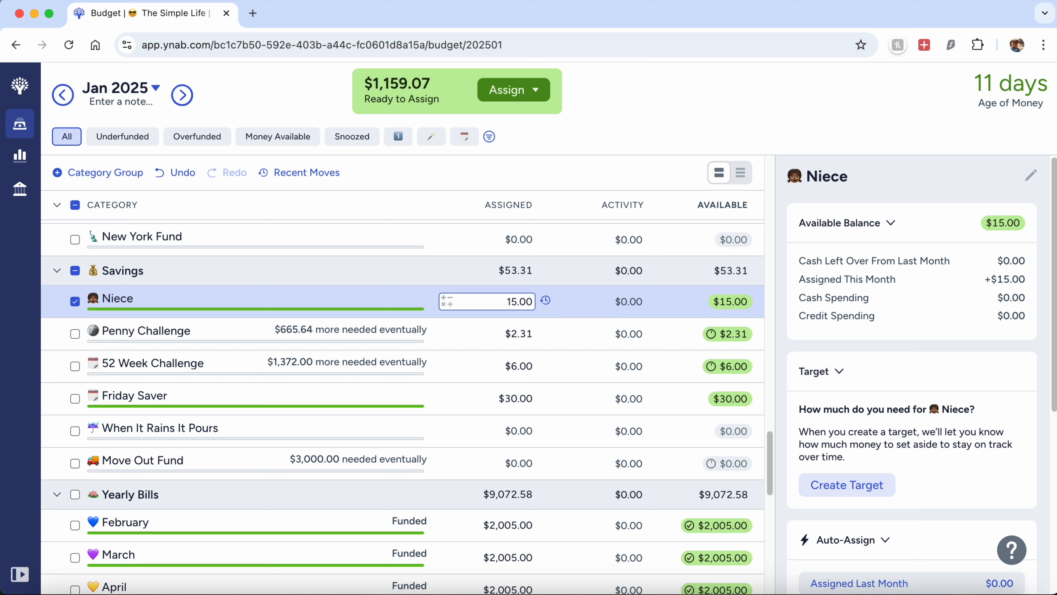
Step: Set the assigned amounts to $6.30 for Penny Challenge and $15 for 52 Week Challenge in the Savings group
{"action": "left_click", "coordinate": [519, 338]}
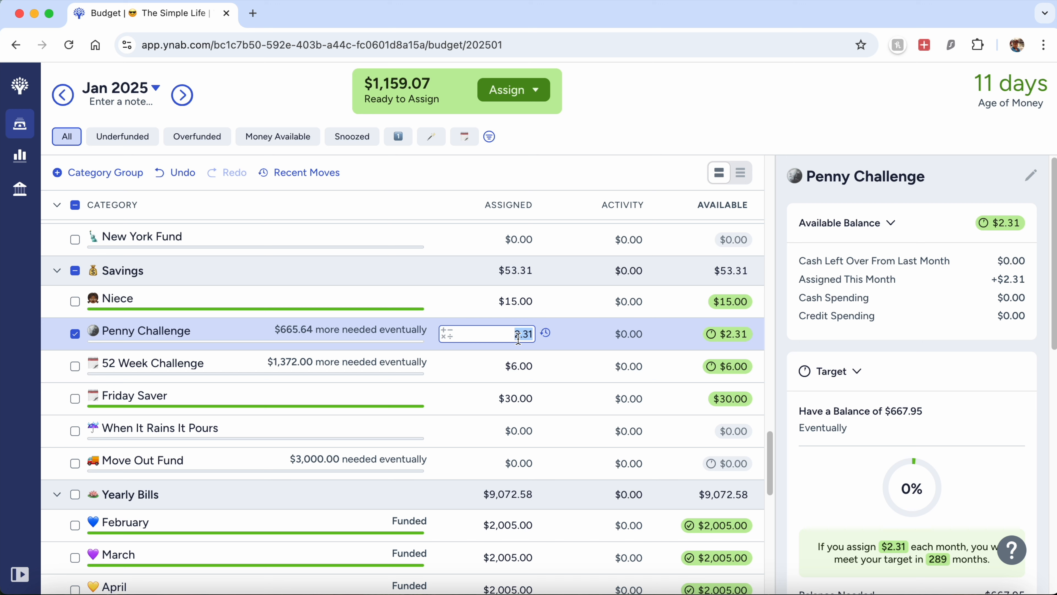
{"action": "type", "text": "6.30"}
{"action": "key", "text": "Return"}
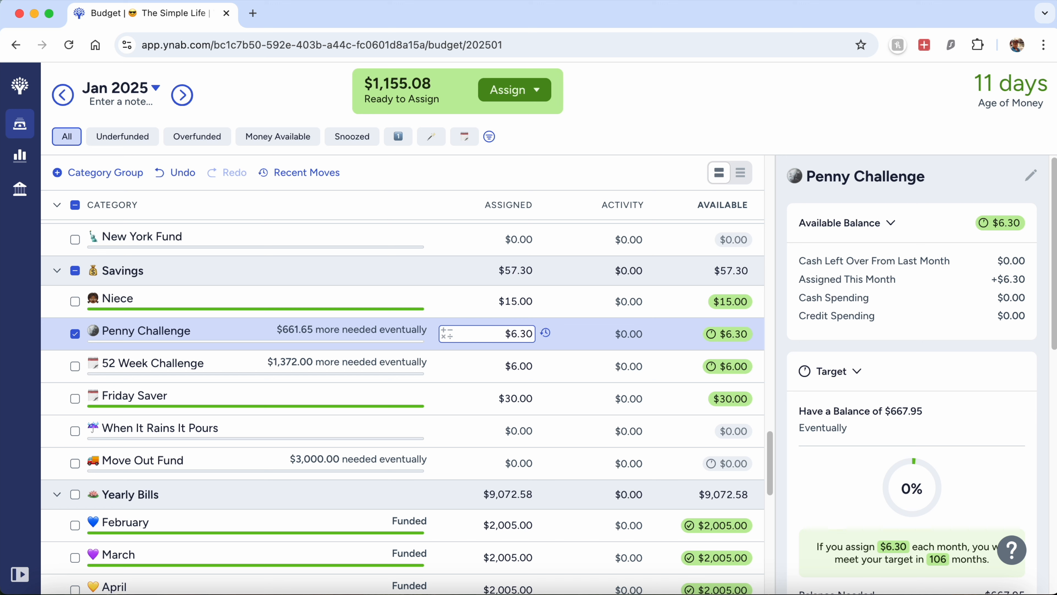
{"action": "left_click", "coordinate": [524, 366]}
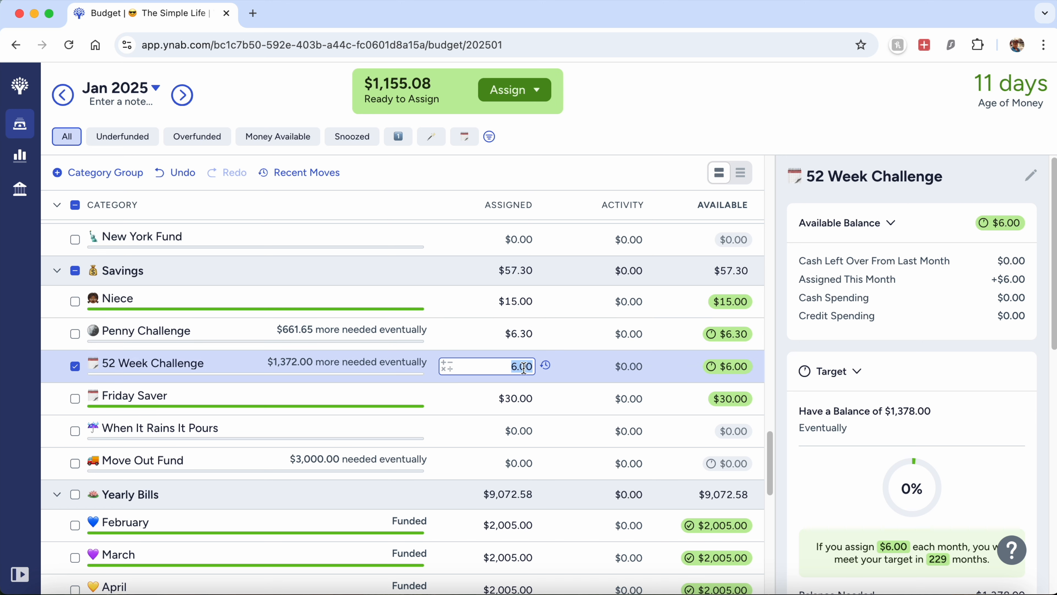
{"action": "type", "text": "15"}
{"action": "key", "text": "Return"}
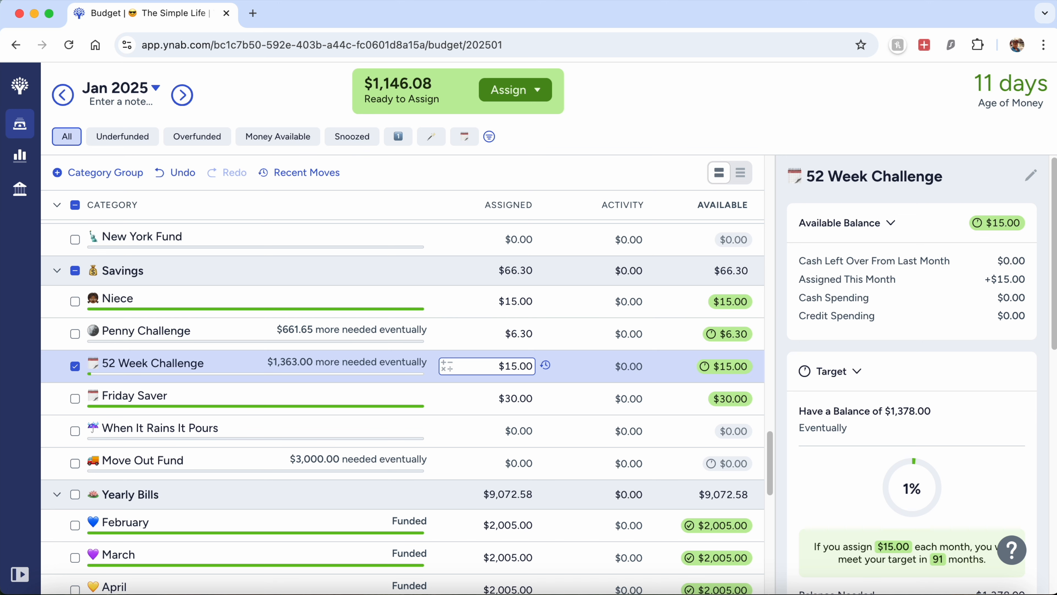
Step: Increase the amount assigned to Friday Saver by adding 24+31 to it, and deselect the category
{"action": "left_click", "coordinate": [524, 400]}
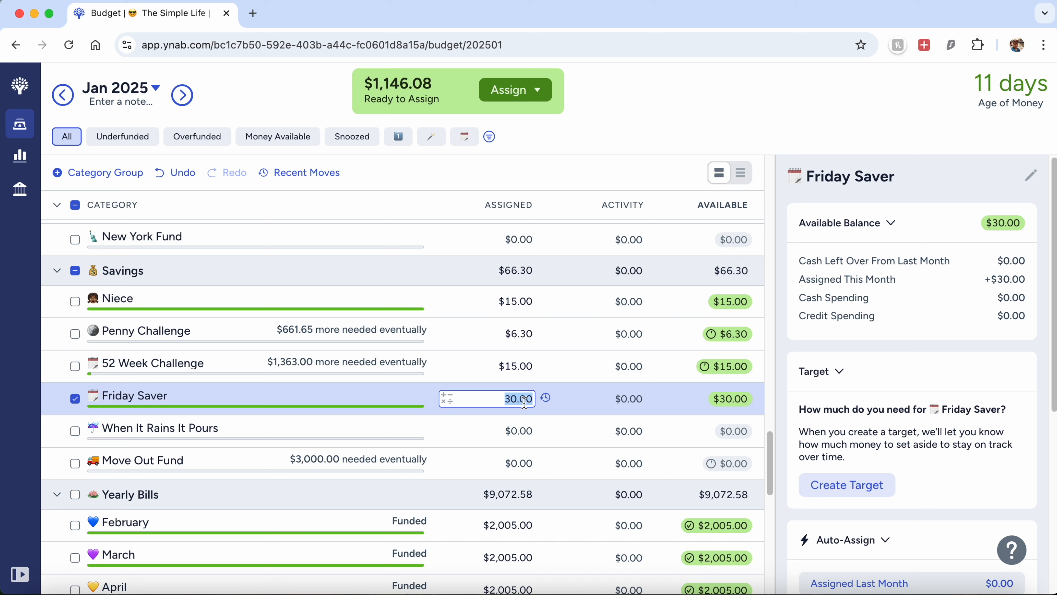
{"action": "key", "text": "Right"}
{"action": "type", "text": "+24+31"}
{"action": "key", "text": "Return"}
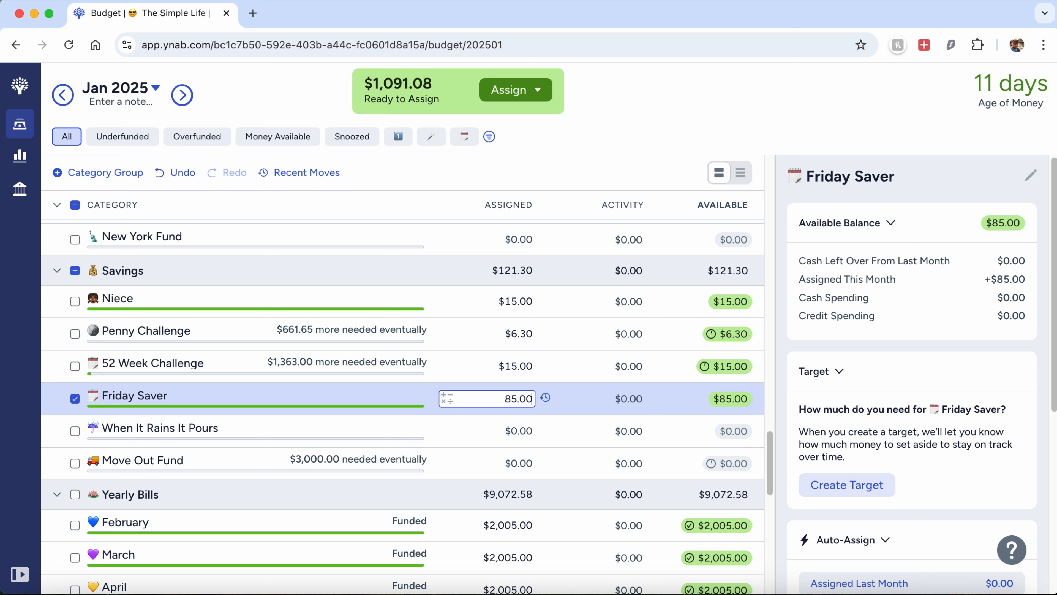
{"action": "left_click", "coordinate": [303, 411]}
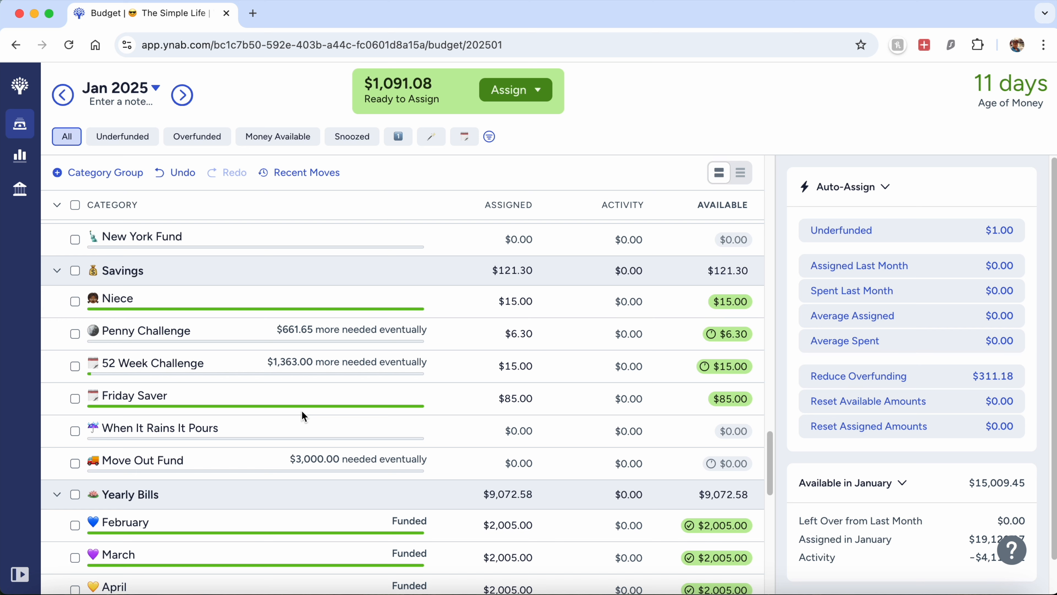
Step: Add $500 to the amount assigned to June in the Yearly Bills group and deselect the category
{"action": "scroll", "coordinate": [303, 416], "scroll_direction": "down", "scroll_amount": 6}
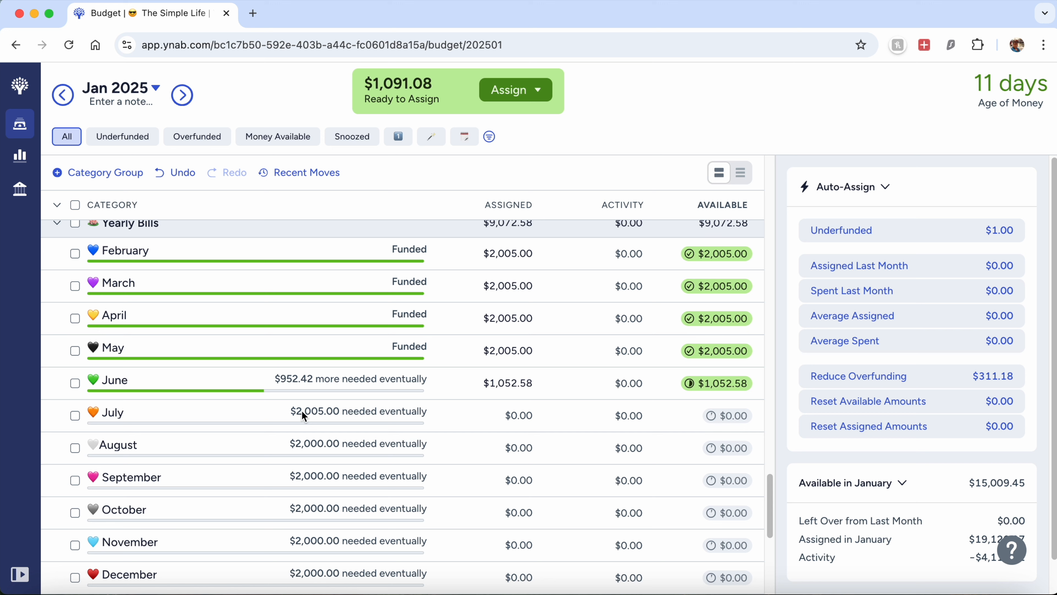
{"action": "left_click", "coordinate": [510, 383]}
{"action": "key", "text": "Right"}
{"action": "type", "text": "+50"}
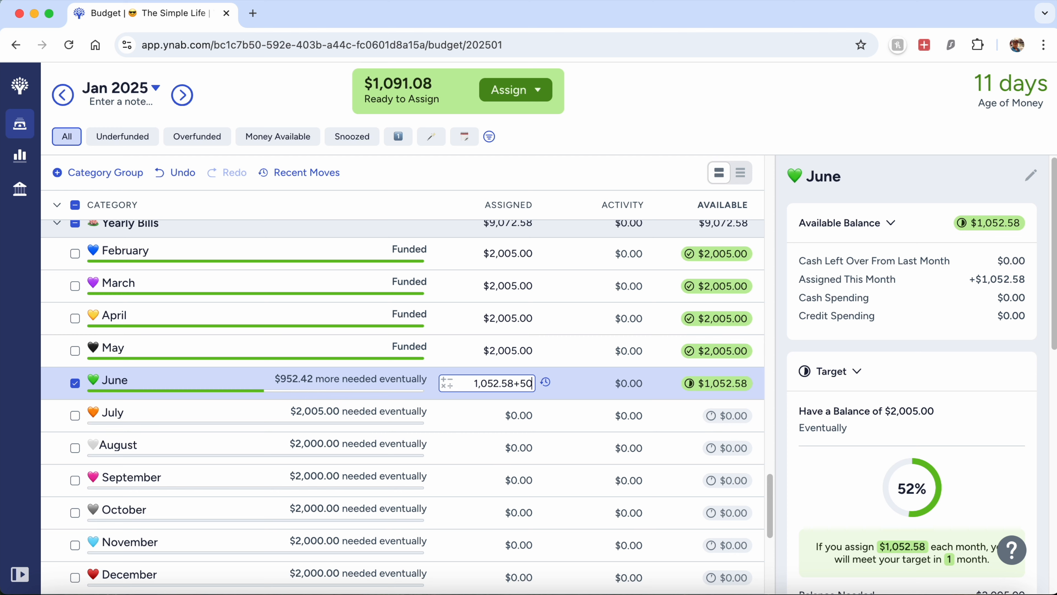
{"action": "type", "text": "0"}
{"action": "key", "text": "Return"}
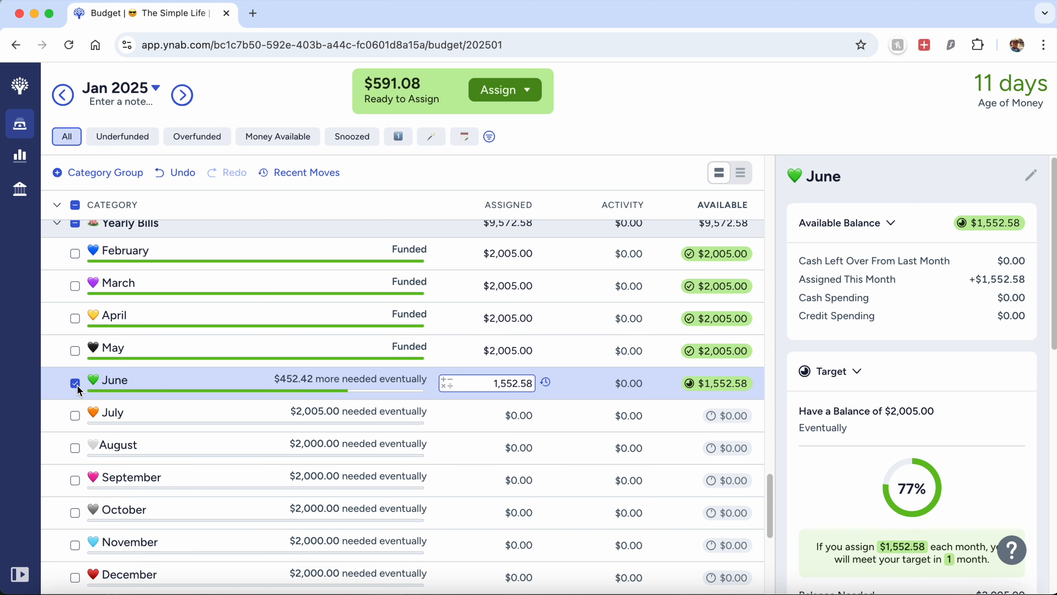
{"action": "left_click", "coordinate": [77, 384]}
Step: Add $100 to the amount assigned to Maple Leafs in the Wish Farm group and deselect the category
{"action": "scroll", "coordinate": [232, 490], "scroll_direction": "up", "scroll_amount": 2}
{"action": "scroll", "coordinate": [232, 490], "scroll_direction": "down", "scroll_amount": 4}
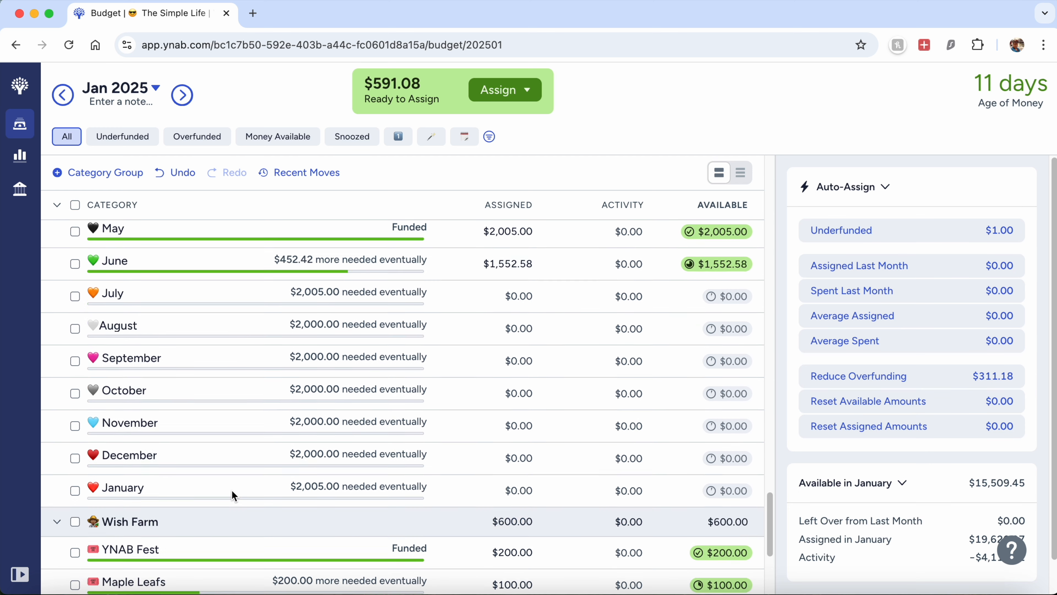
{"action": "scroll", "coordinate": [232, 490], "scroll_direction": "down", "scroll_amount": 7}
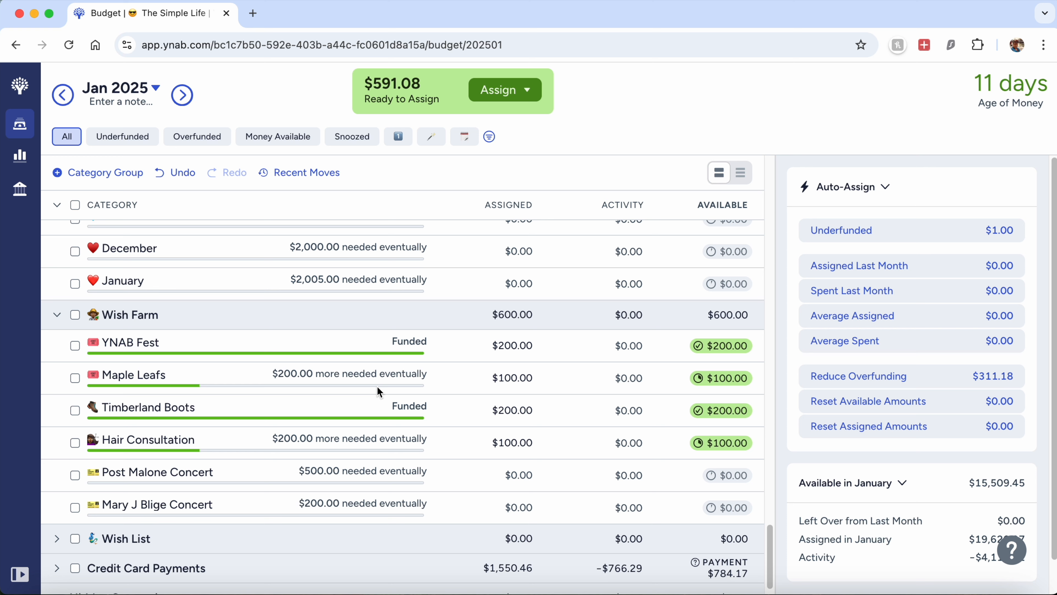
{"action": "left_click", "coordinate": [512, 377]}
{"action": "type", "text": "+"}
{"action": "type", "text": "100"}
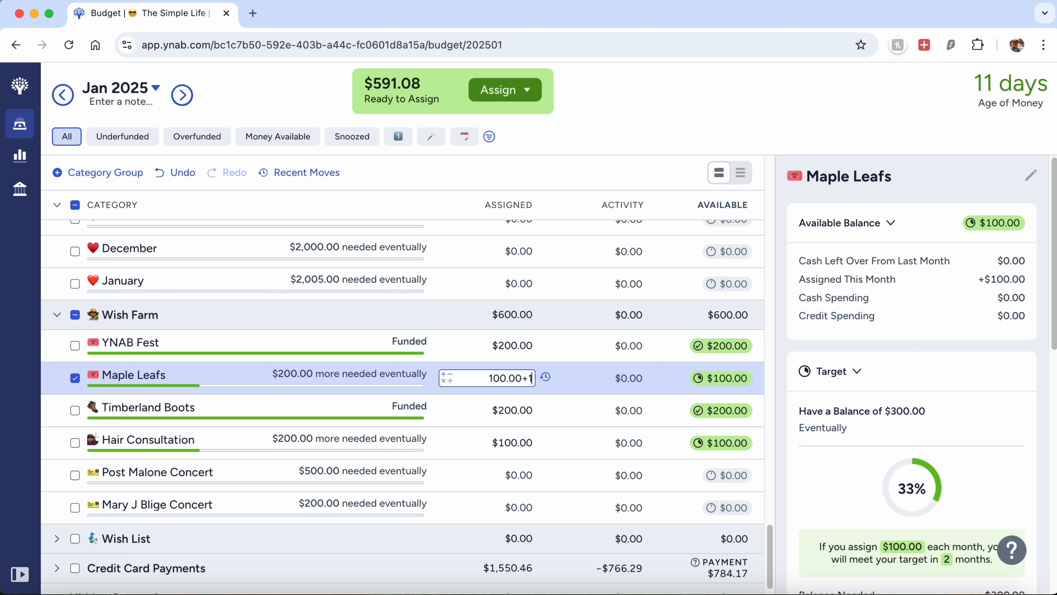
{"action": "key", "text": "Return"}
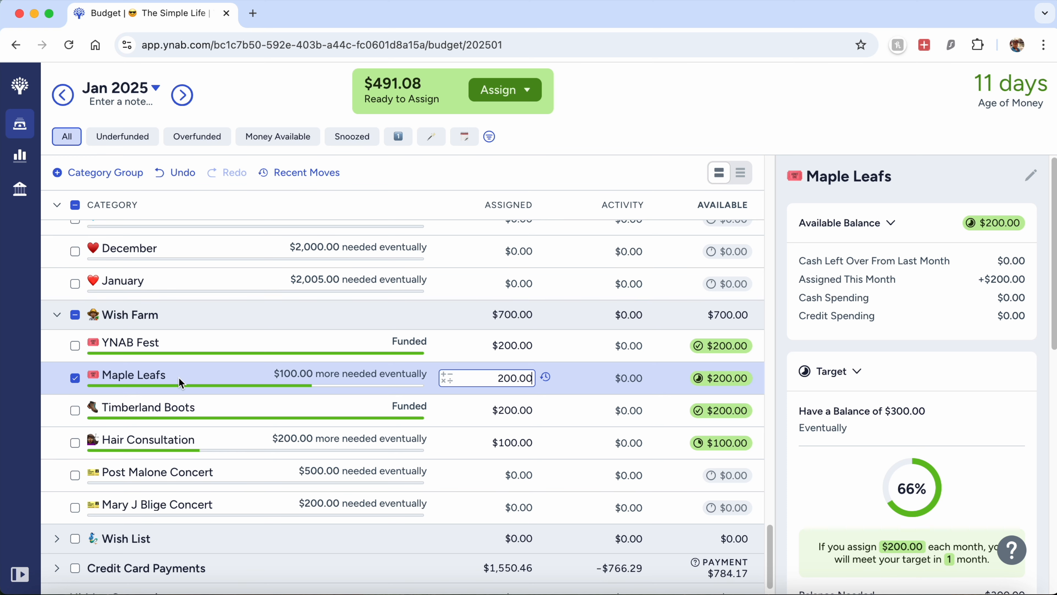
{"action": "left_click", "coordinate": [81, 377]}
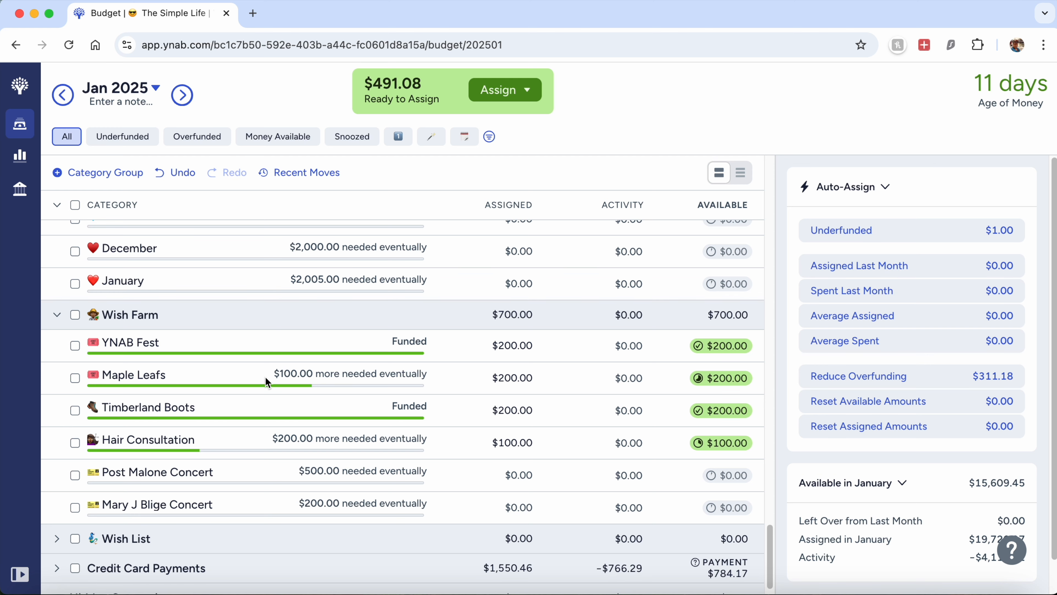
{"action": "scroll", "coordinate": [265, 377], "scroll_direction": "up", "scroll_amount": 5}
{"action": "scroll", "coordinate": [265, 381], "scroll_direction": "up", "scroll_amount": 20}
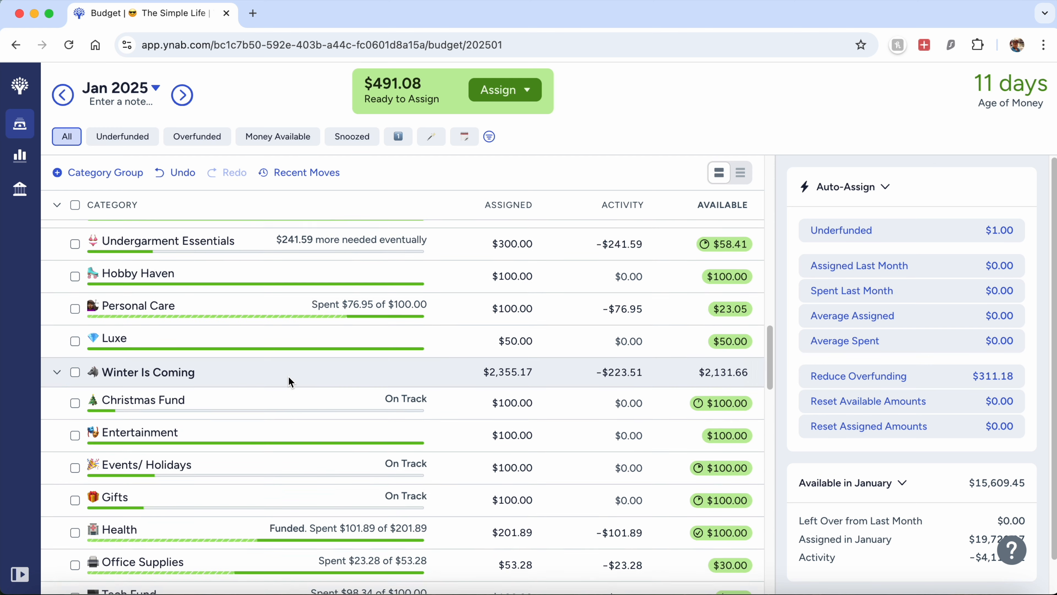
Step: Collapse the #Adulting category group in the budget
{"action": "scroll", "coordinate": [289, 377], "scroll_direction": "down", "scroll_amount": 3}
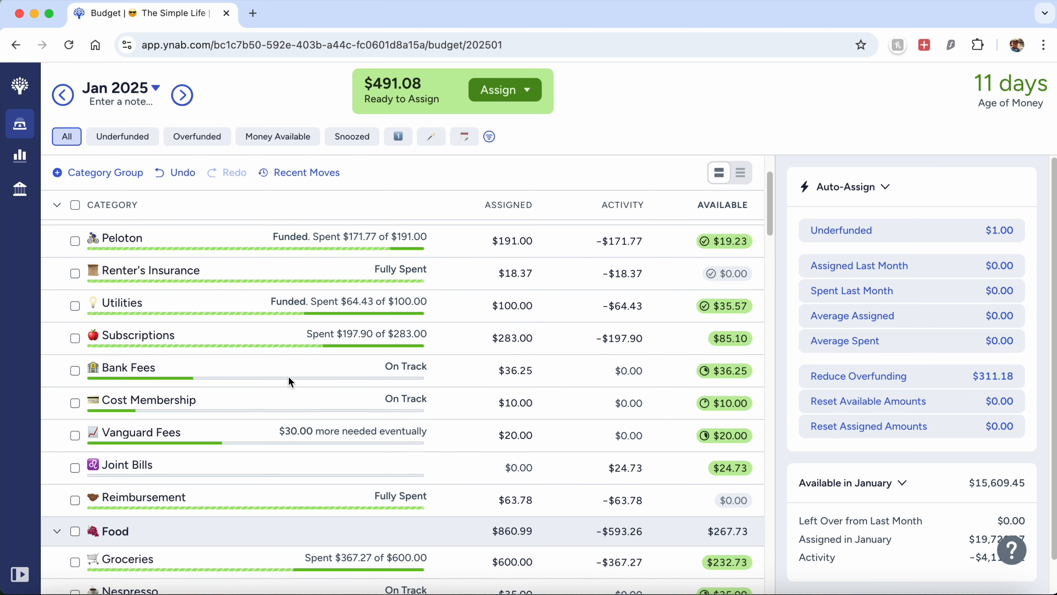
{"action": "scroll", "coordinate": [290, 381], "scroll_direction": "up", "scroll_amount": 3}
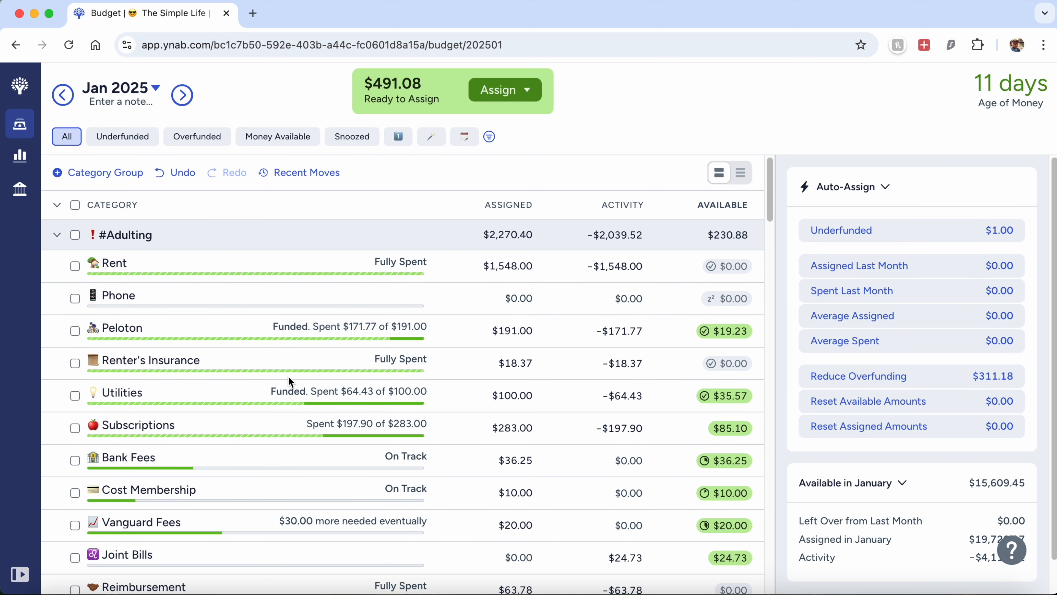
{"action": "left_click", "coordinate": [57, 236]}
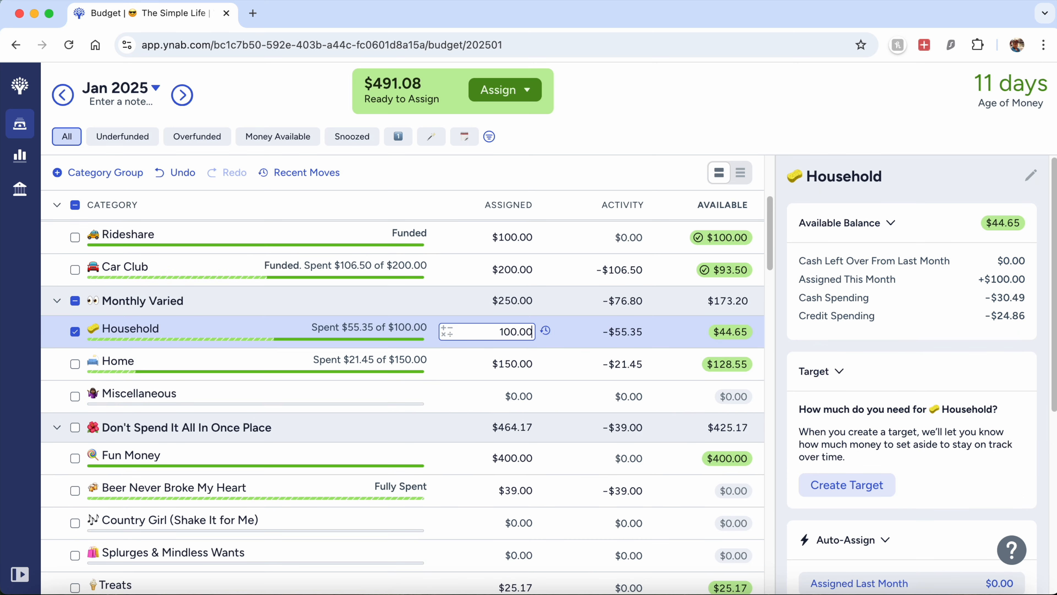
Step: Adjust the amount assigned to Household in the Monthly Varied group by +50-44.95 and +50-49.70, making it $105.35
{"action": "type", "text": "+50"}
{"action": "type", "text": "-44.95"}
{"action": "key", "text": "Return"}
{"action": "type", "text": "+50-49.70"}
{"action": "key", "text": "Return"}
Step: Add $6.50 to the amount assigned to Car Club in the Transportation group
{"action": "scroll", "coordinate": [402, 375], "scroll_direction": "up", "scroll_amount": 3}
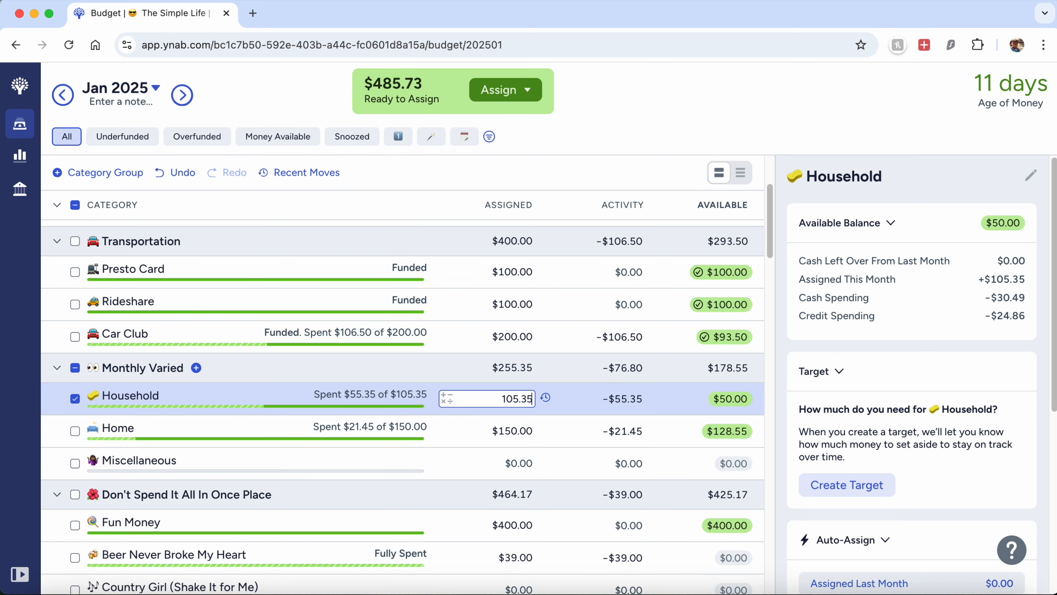
{"action": "scroll", "coordinate": [487, 329], "scroll_direction": "up", "scroll_amount": 2}
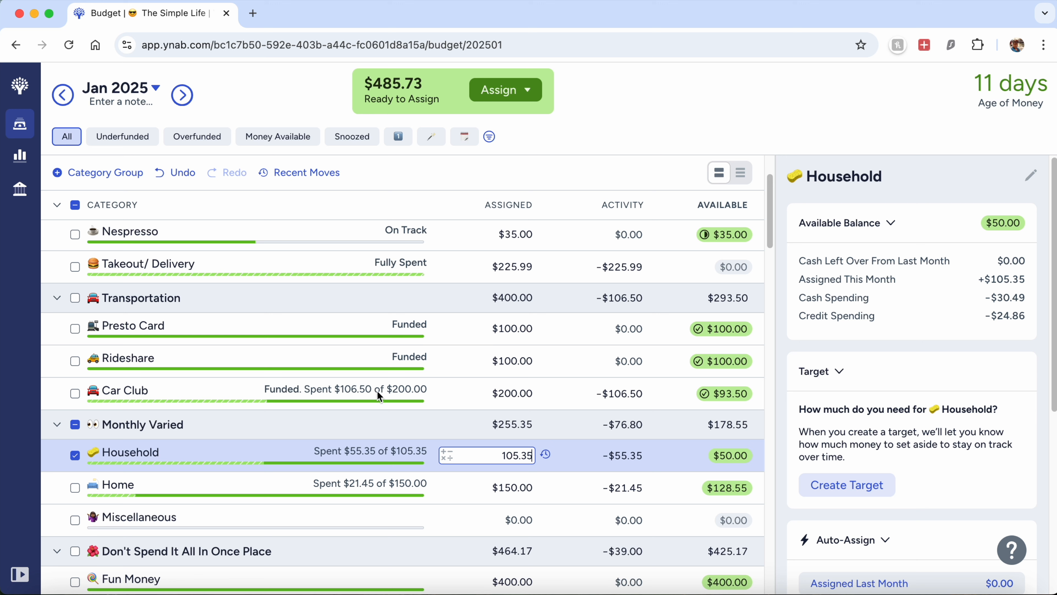
{"action": "left_click", "coordinate": [506, 393]}
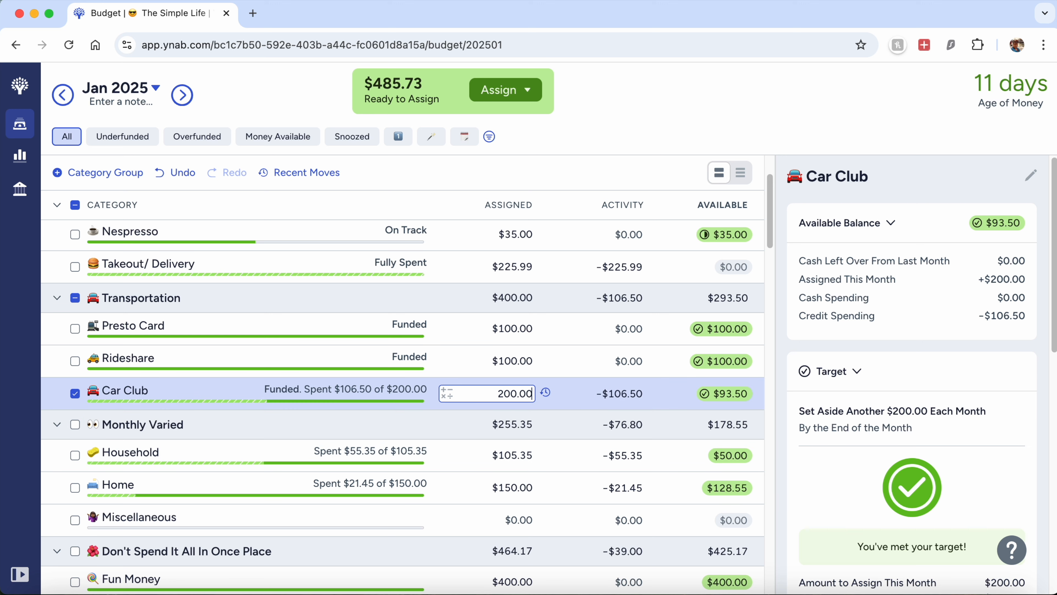
{"action": "type", "text": "+6.50"}
{"action": "key", "text": "Return"}
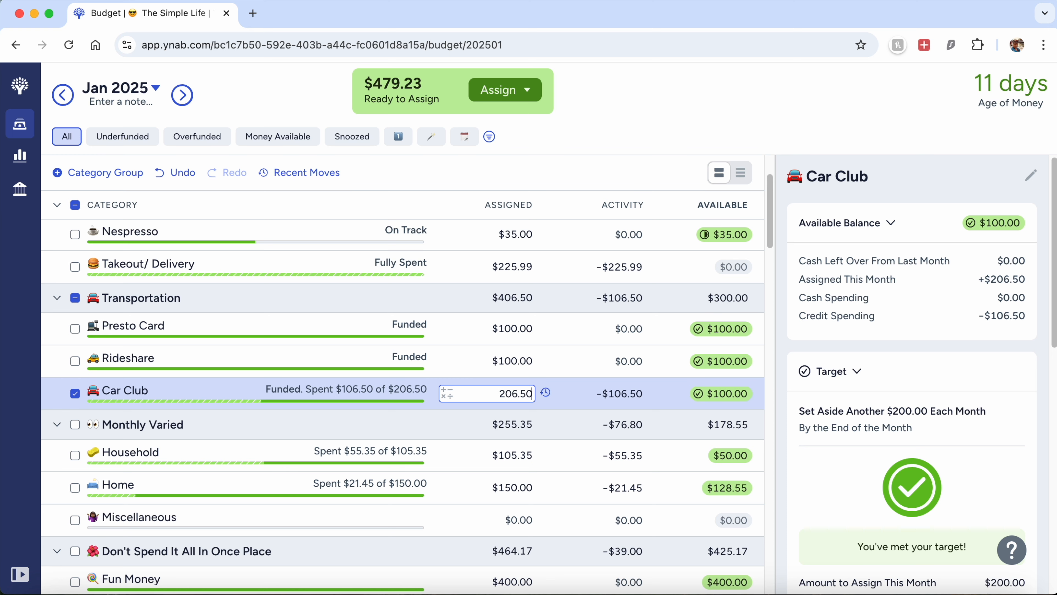
Step: Adjust the amount assigned to Home in the Monthly Varied group by +30-28.55
{"action": "scroll", "coordinate": [491, 439], "scroll_direction": "down", "scroll_amount": 2}
{"action": "left_click", "coordinate": [492, 406]}
{"action": "type", "text": "+30-28.55"}
{"action": "key", "text": "Return"}
Step: Add $100 to the amount assigned to Entertainment in the Winter Is Coming group and deselect the category
{"action": "scroll", "coordinate": [407, 392], "scroll_direction": "down", "scroll_amount": 3}
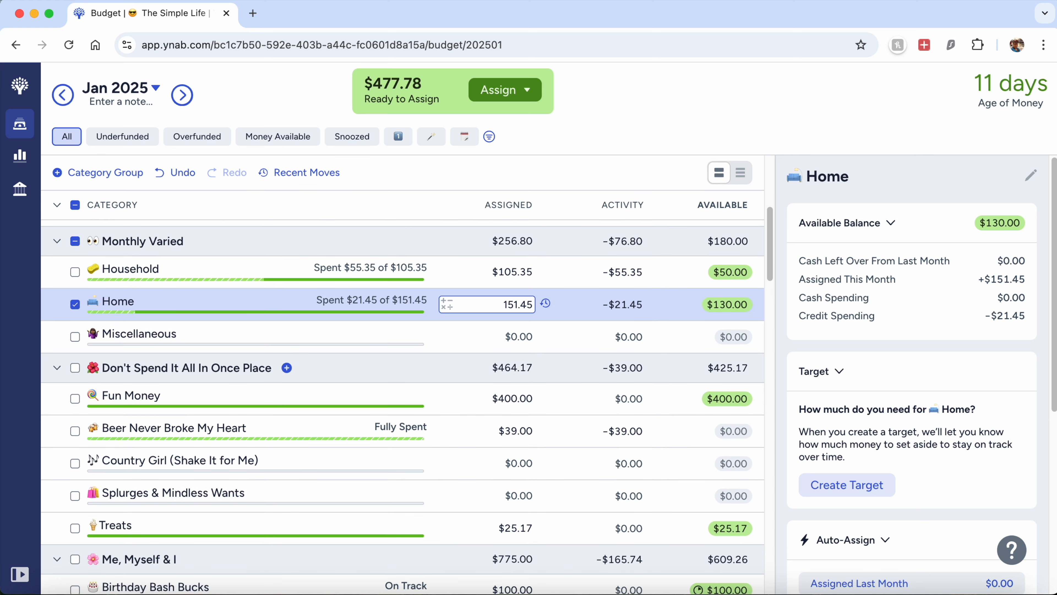
{"action": "scroll", "coordinate": [473, 382], "scroll_direction": "down", "scroll_amount": 2}
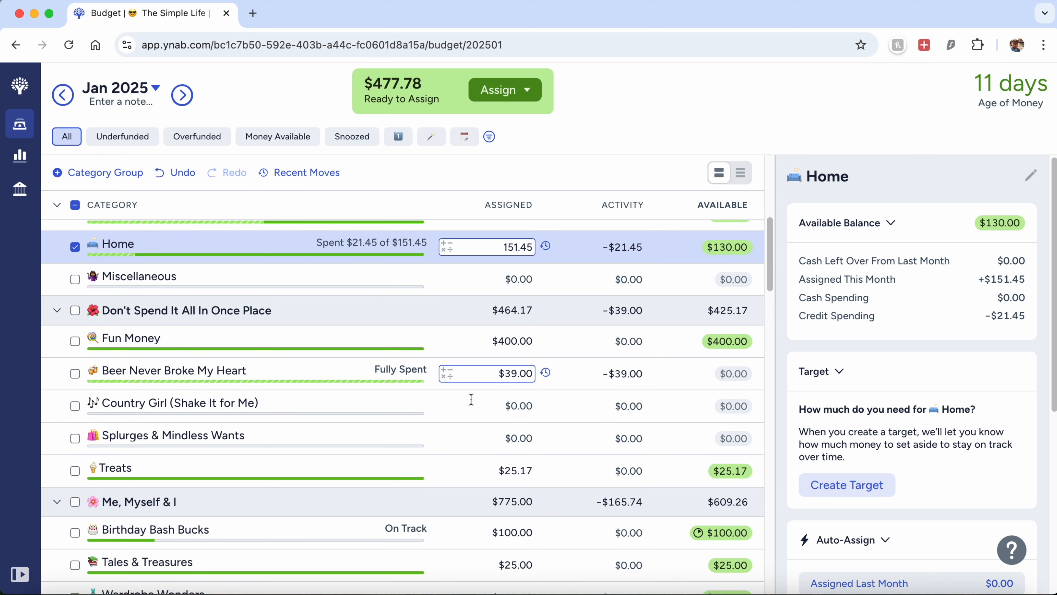
{"action": "scroll", "coordinate": [471, 399], "scroll_direction": "down", "scroll_amount": 1}
{"action": "scroll", "coordinate": [468, 398], "scroll_direction": "down", "scroll_amount": 1}
{"action": "scroll", "coordinate": [468, 401], "scroll_direction": "down", "scroll_amount": 2}
{"action": "scroll", "coordinate": [469, 401], "scroll_direction": "down", "scroll_amount": 1}
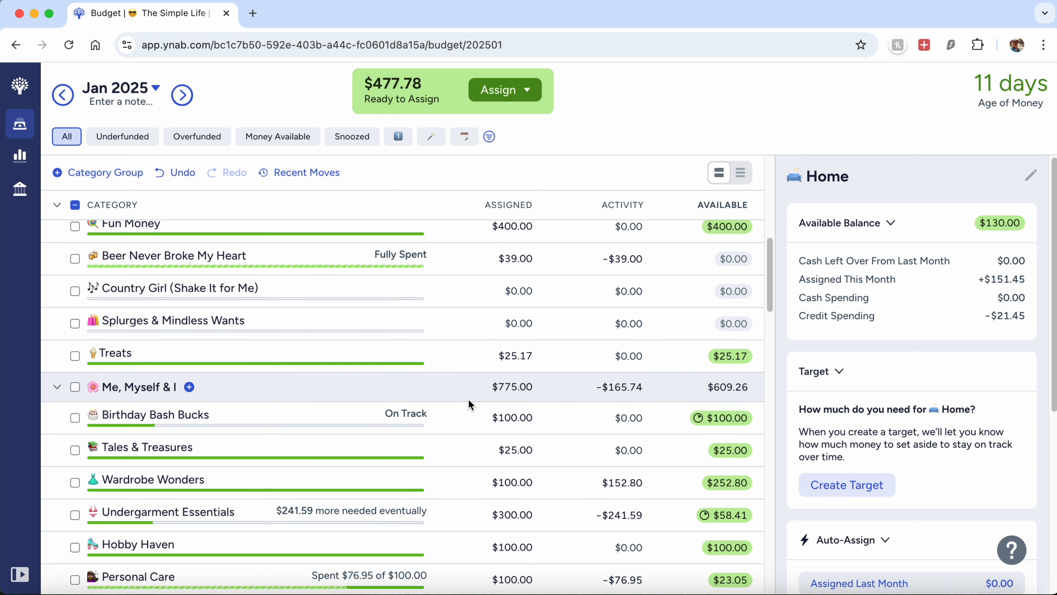
{"action": "scroll", "coordinate": [468, 400], "scroll_direction": "down", "scroll_amount": 3}
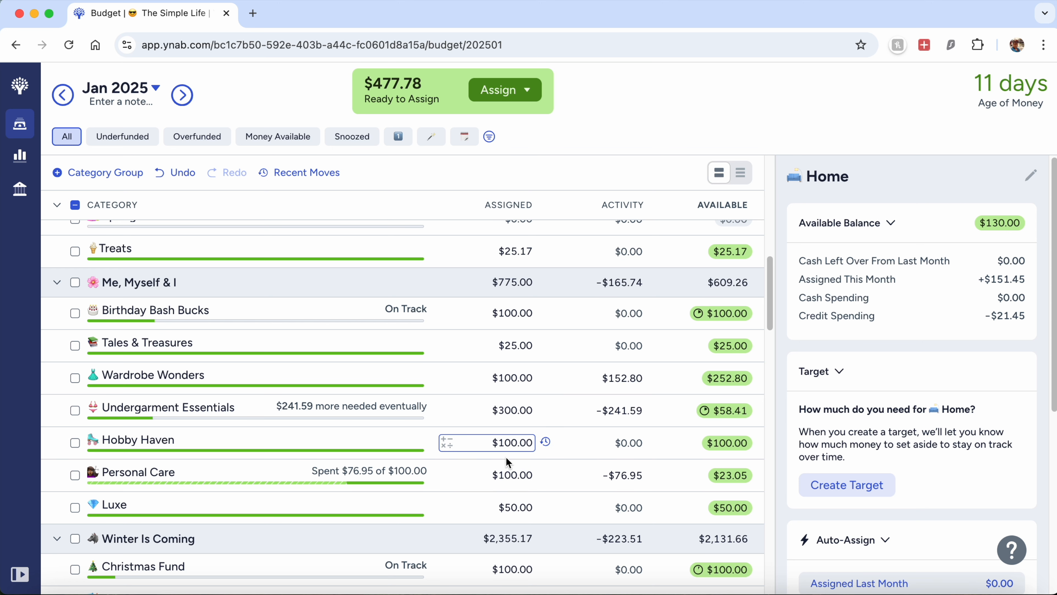
{"action": "scroll", "coordinate": [505, 456], "scroll_direction": "down", "scroll_amount": 6}
{"action": "left_click", "coordinate": [499, 361]}
{"action": "key", "text": "Right"}
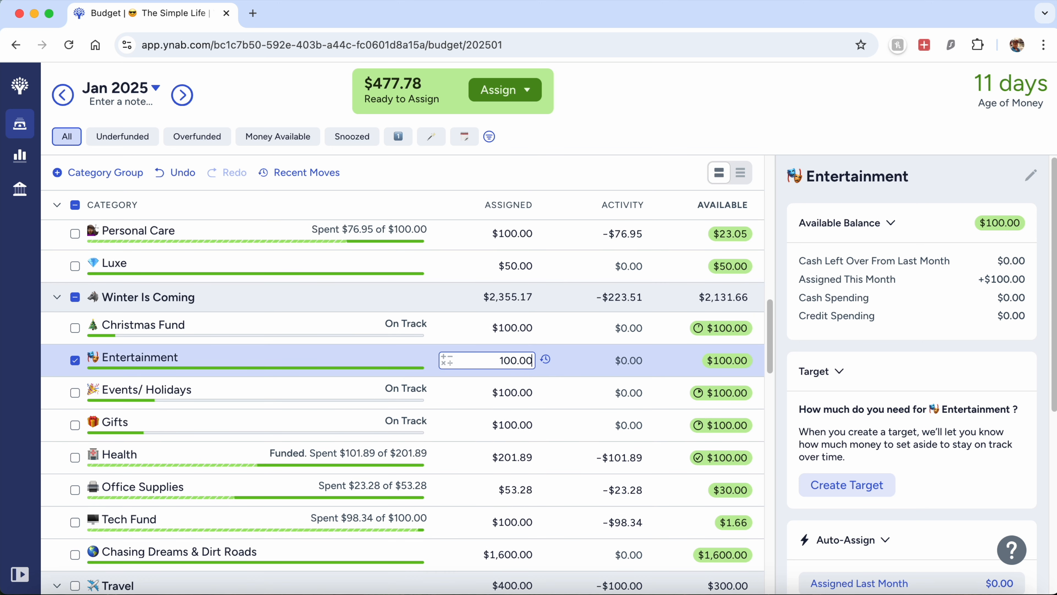
{"action": "type", "text": "+100"}
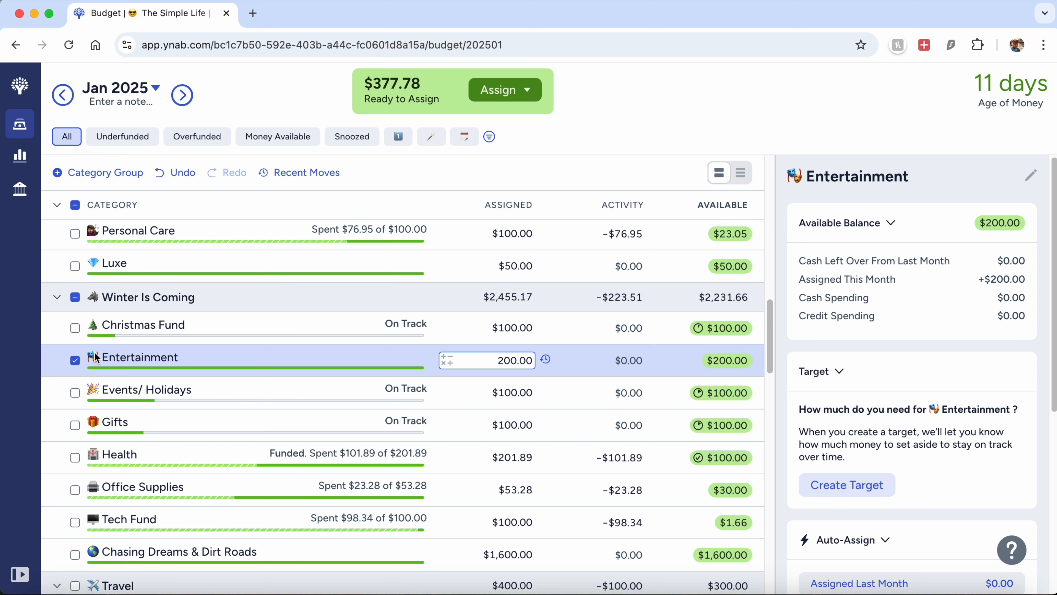
{"action": "left_click", "coordinate": [74, 360]}
Step: Add $200 to the amount assigned to Chasing Dreams & Dirt Roads and deselect the category
{"action": "scroll", "coordinate": [332, 398], "scroll_direction": "down", "scroll_amount": 2}
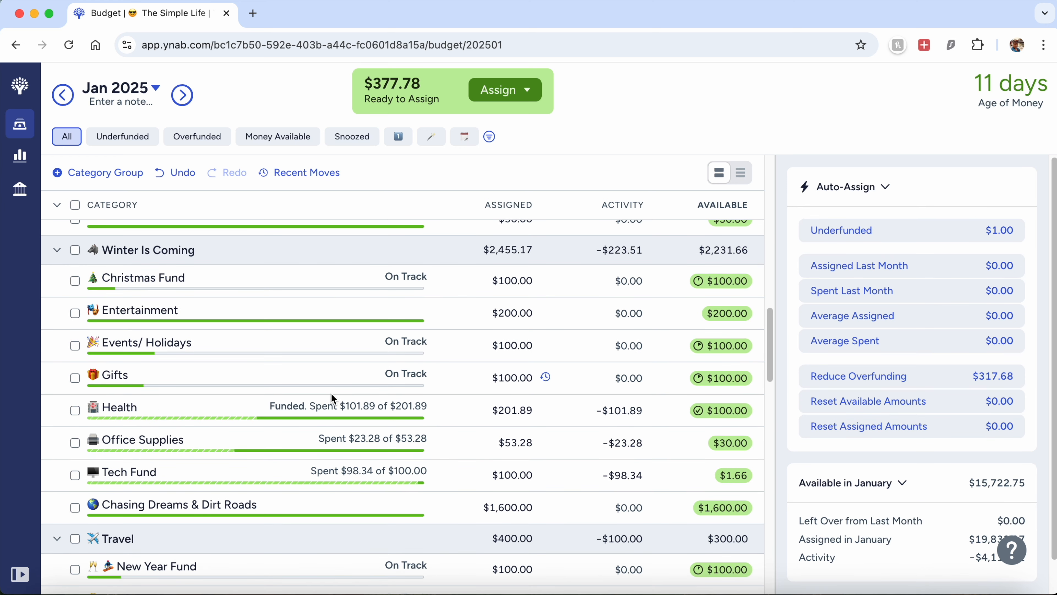
{"action": "scroll", "coordinate": [333, 398], "scroll_direction": "down", "scroll_amount": 5}
{"action": "left_click", "coordinate": [508, 341]}
{"action": "left_click", "coordinate": [532, 342]}
{"action": "type", "text": "+200"}
{"action": "key", "text": "Return"}
{"action": "left_click", "coordinate": [75, 341]}
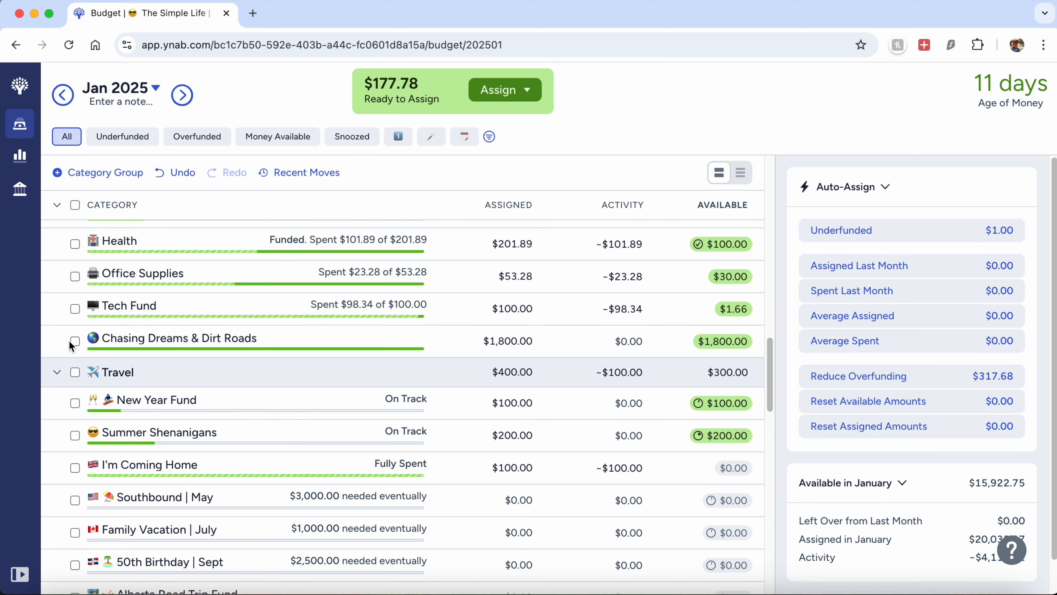
Step: Manually assign the remaining $177.78 of Ready to Assign money to June in the Yearly Bills group
{"action": "scroll", "coordinate": [212, 390], "scroll_direction": "down", "scroll_amount": 20}
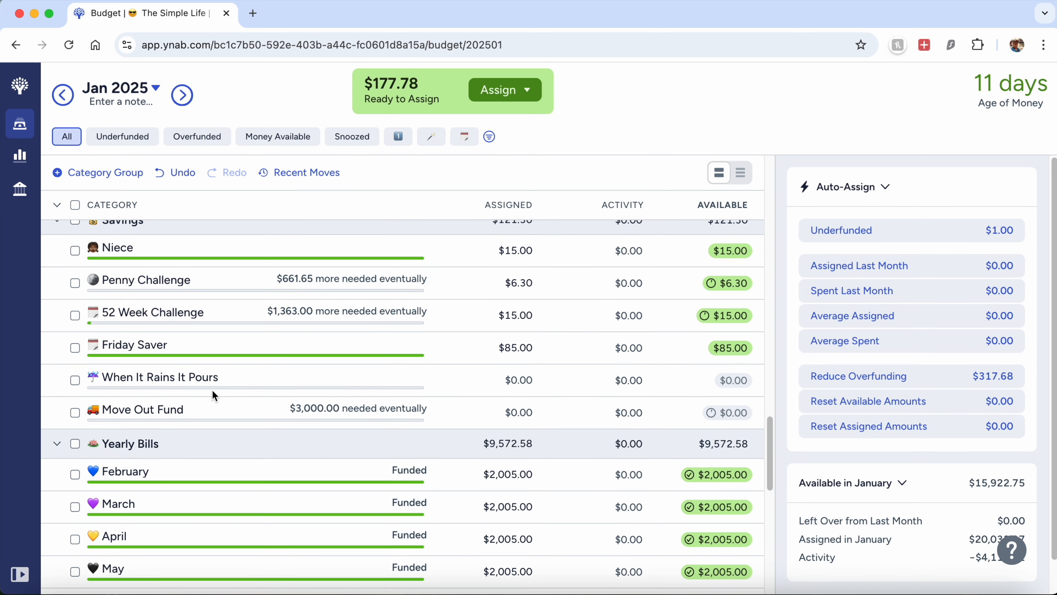
{"action": "left_click", "coordinate": [505, 91]}
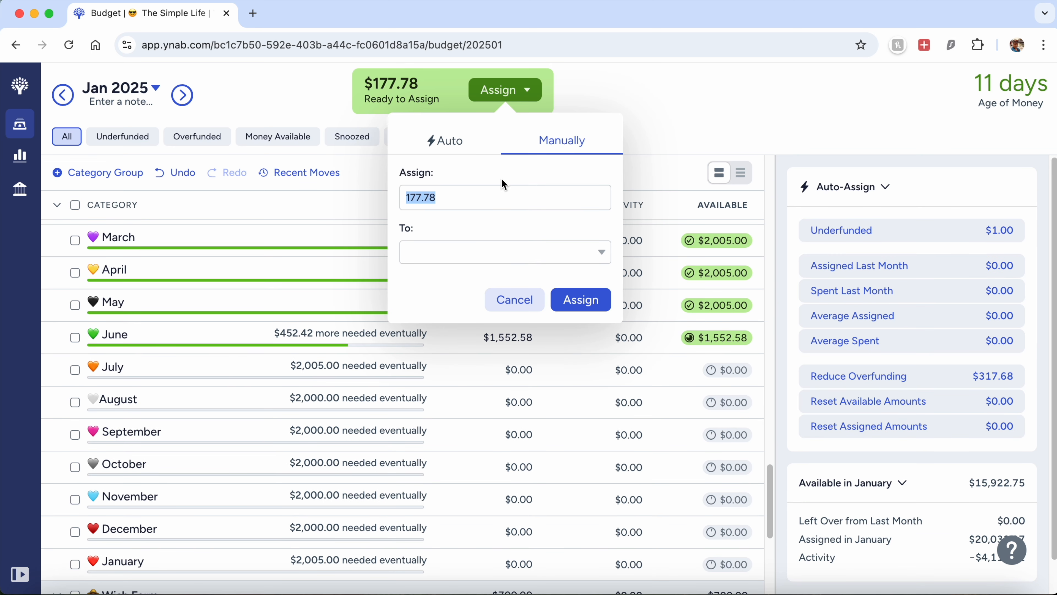
{"action": "left_click", "coordinate": [483, 244]}
{"action": "type", "text": "june"}
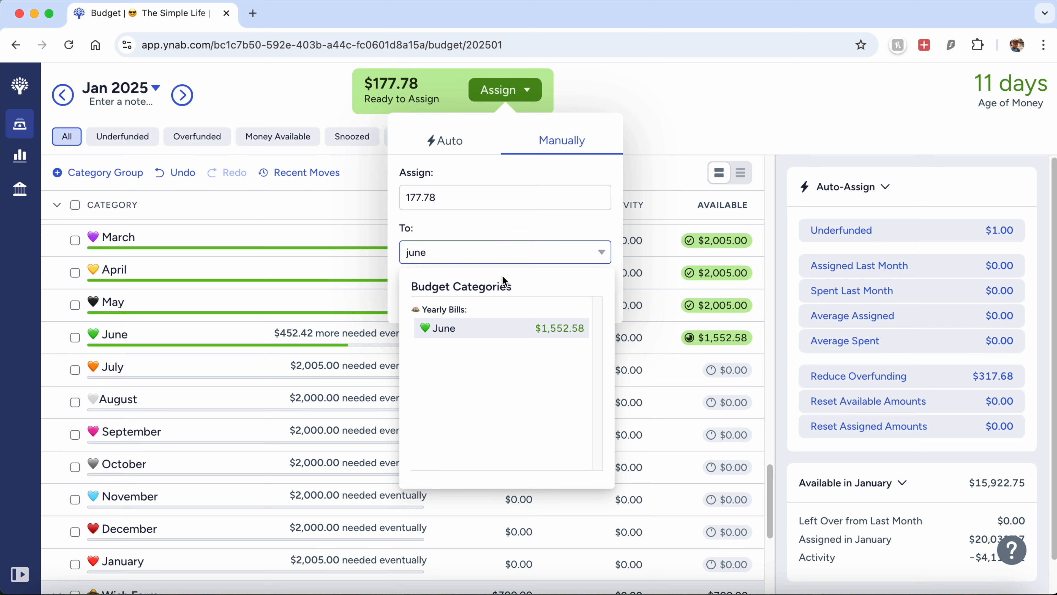
{"action": "left_click", "coordinate": [507, 326]}
{"action": "left_click", "coordinate": [589, 305]}
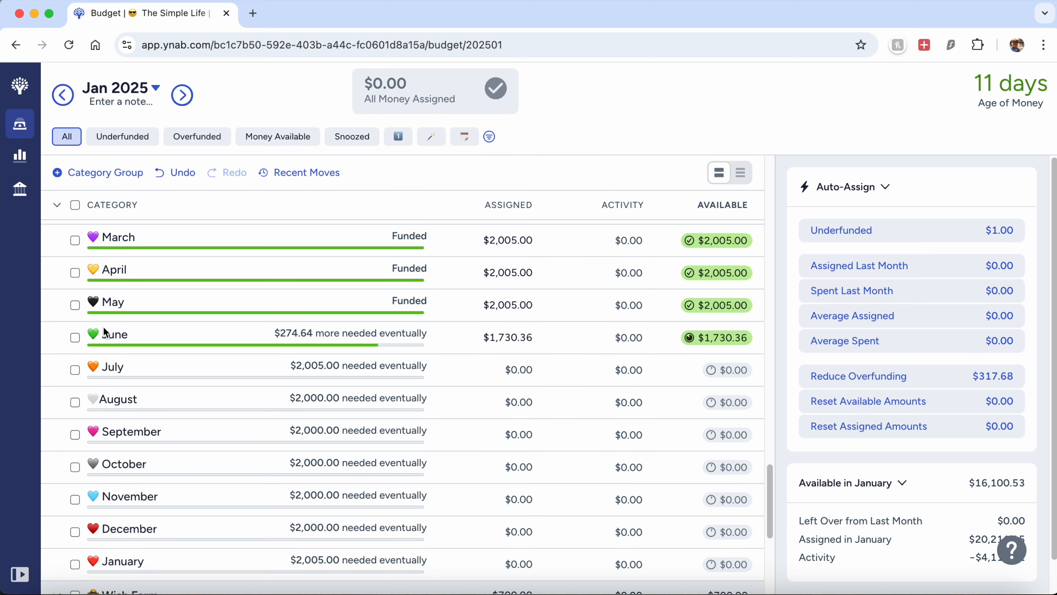
{"action": "scroll", "coordinate": [553, 414], "scroll_direction": "up", "scroll_amount": 3}
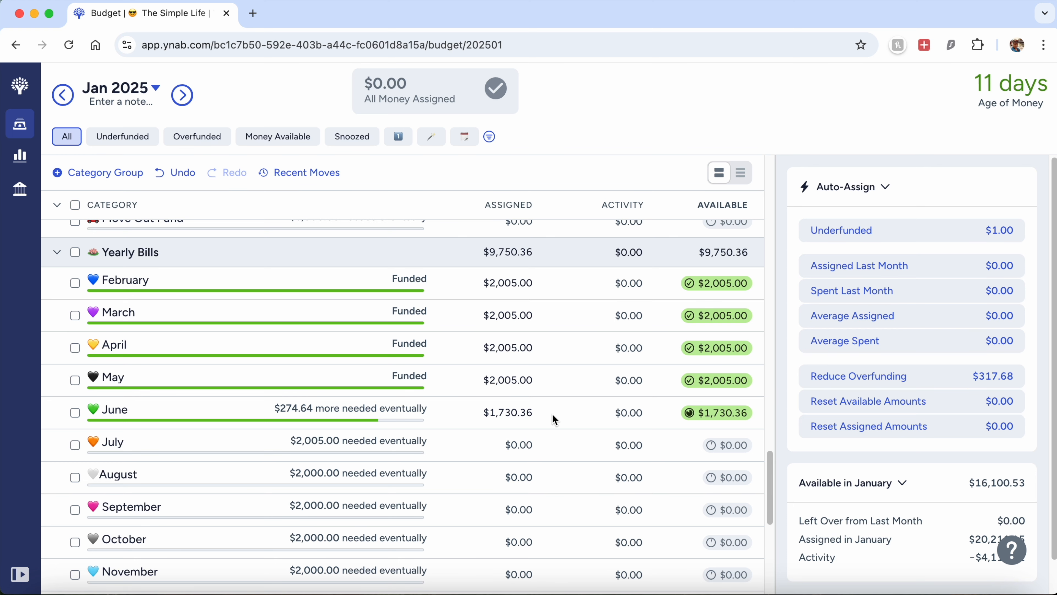
{"action": "scroll", "coordinate": [552, 413], "scroll_direction": "up", "scroll_amount": 15}
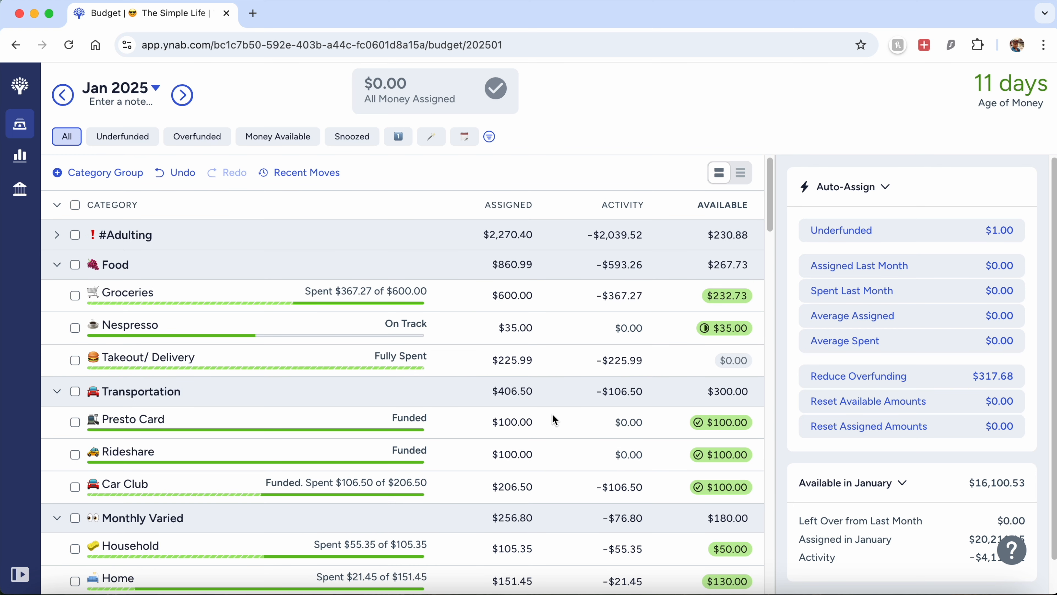